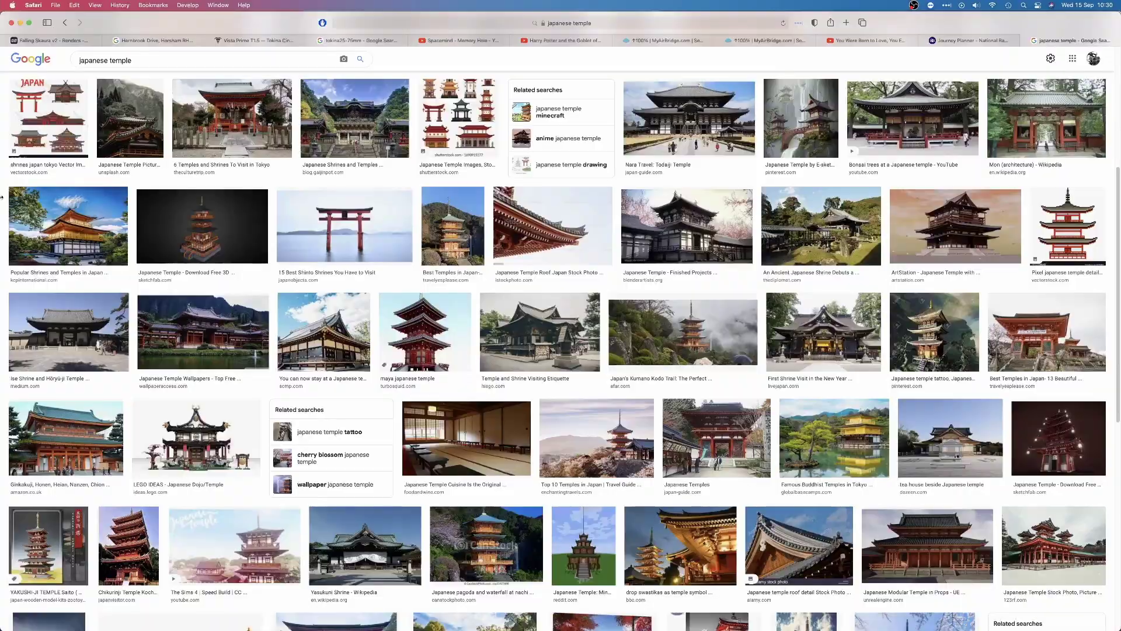
Step: Scroll through the 'japanese temple' image results for red temple and pagoda references
scroll(2, 197, "down", 3)
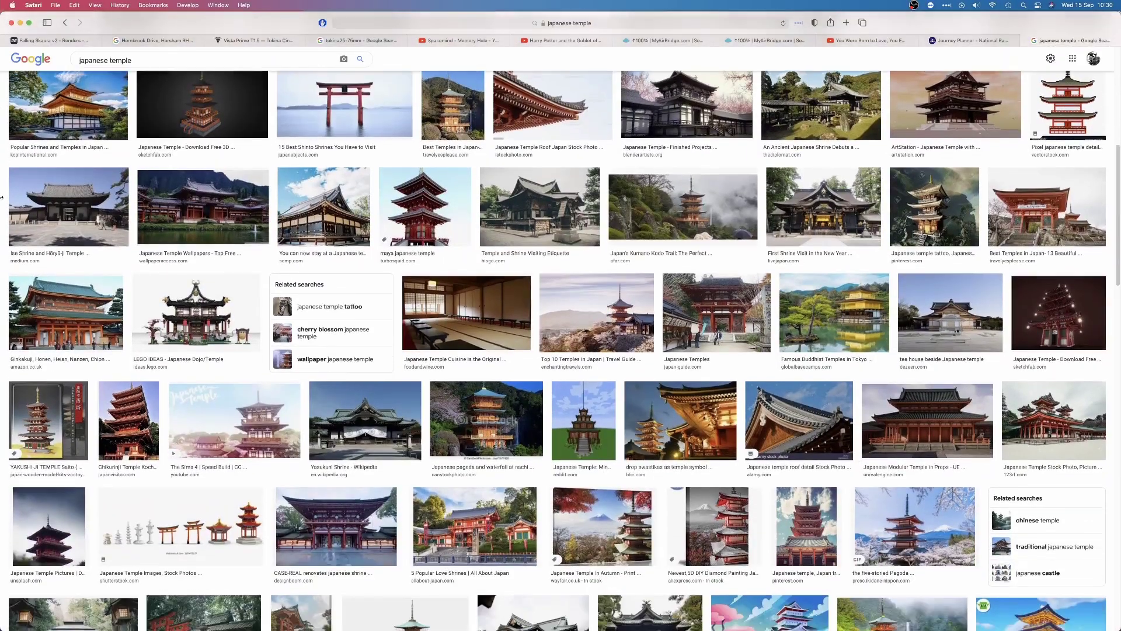
scroll(2, 196, "down", 5)
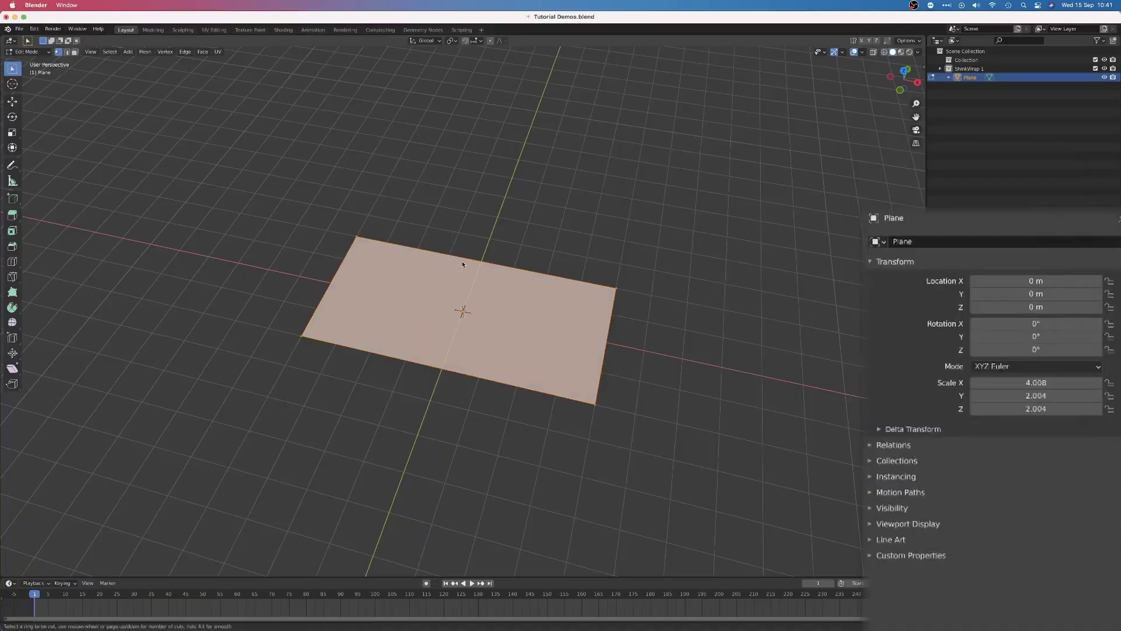
Step: Add a loop cut across the plane and subdivide all of its vertices
left_click(462, 264)
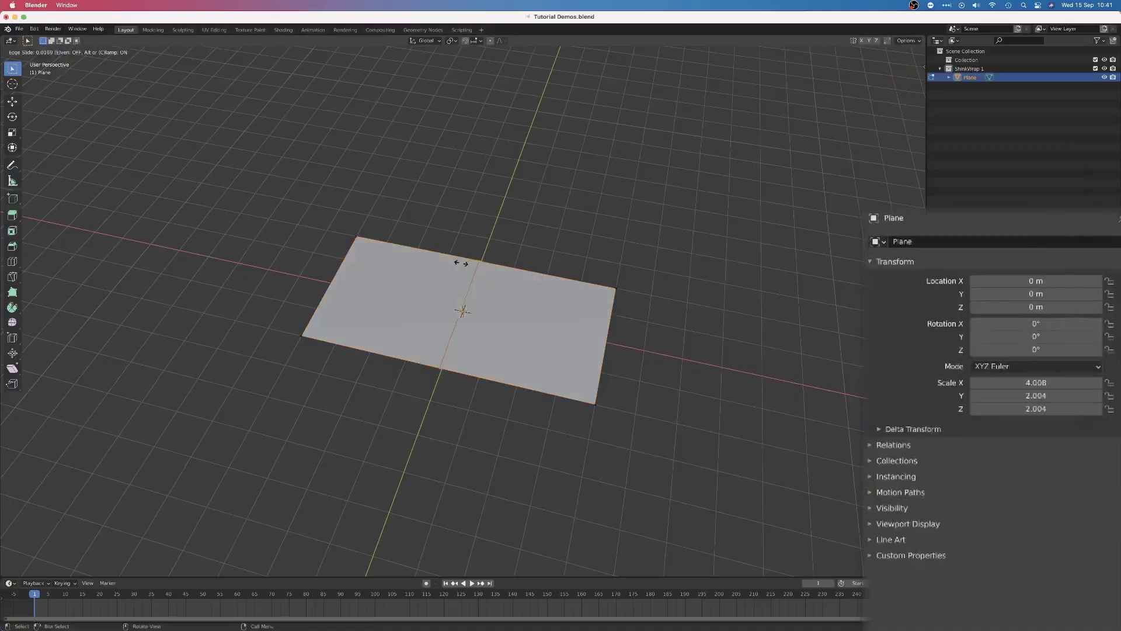
right_click(426, 291)
key("a")
right_click(413, 286)
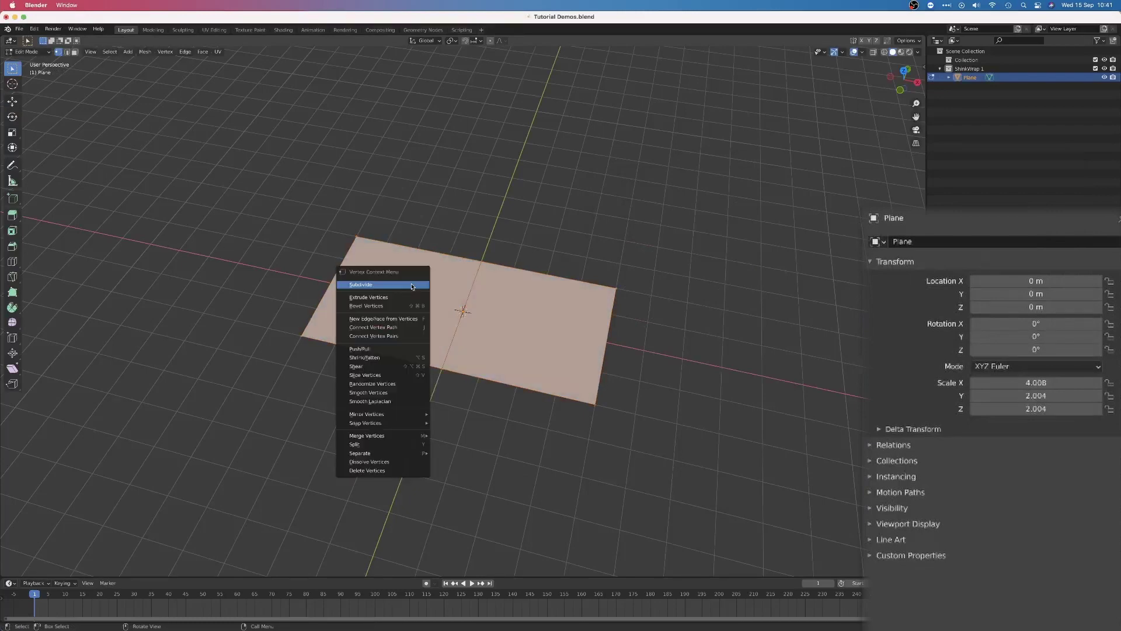
left_click(412, 286)
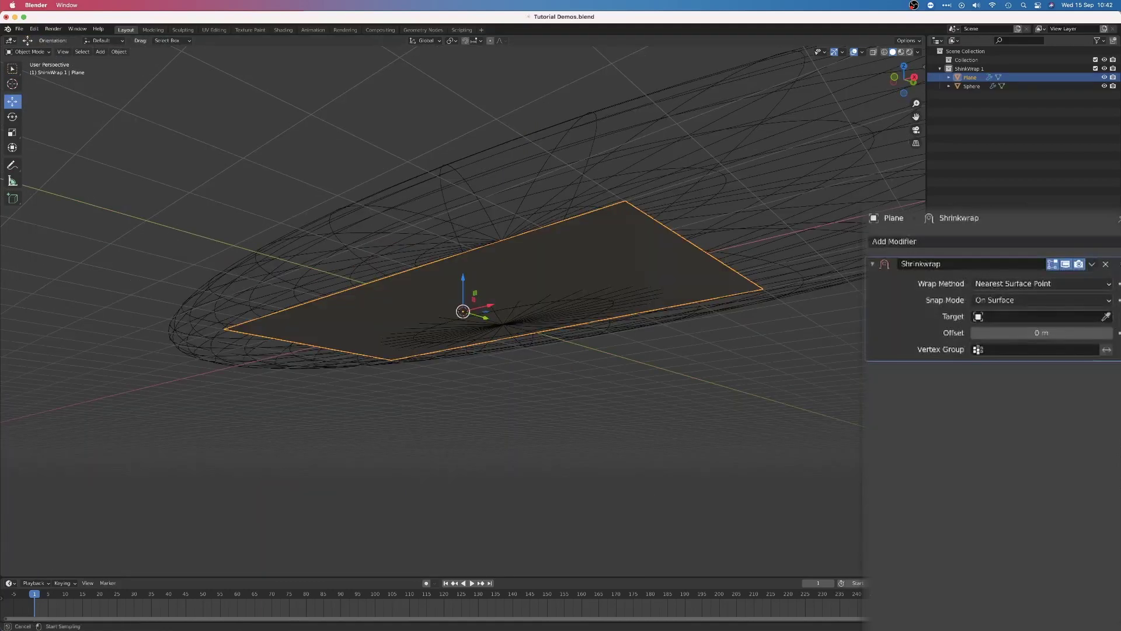
Step: Shrinkwrap the plane onto the Sphere, scale the sphere down, and apply the modifier
left_click(642, 173)
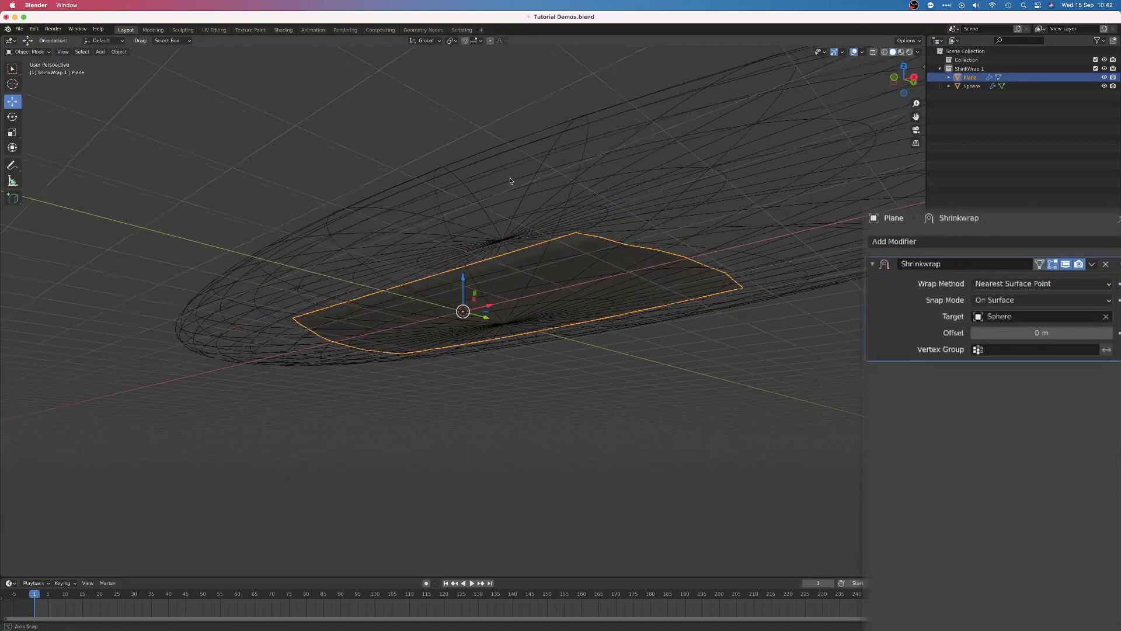
middle_click_drag(584, 198, 522, 221)
left_click(522, 221)
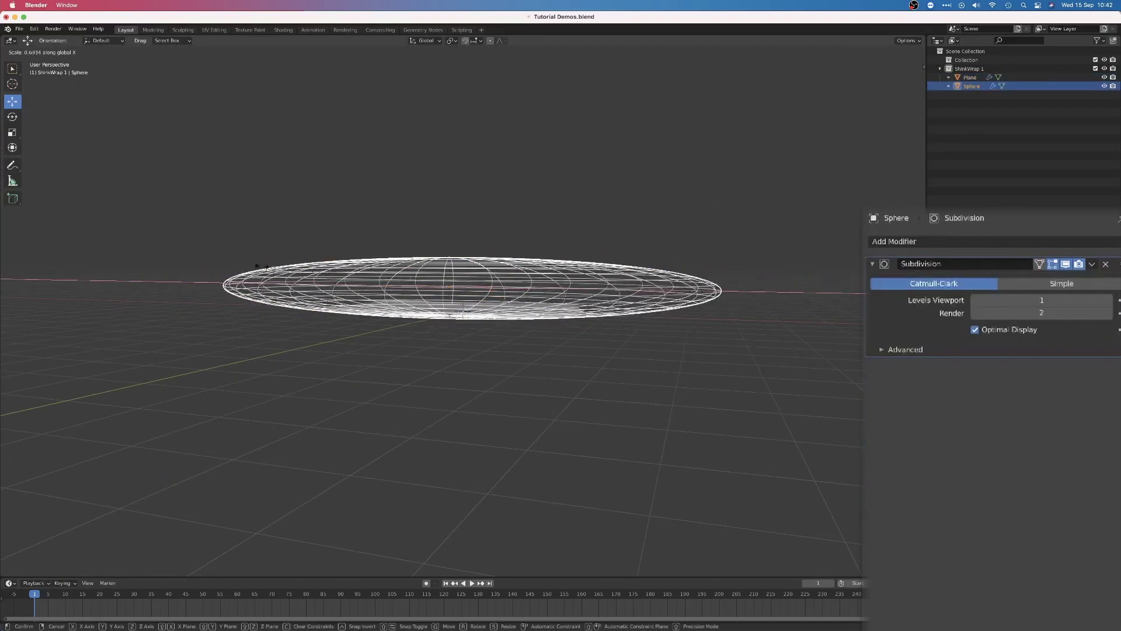
key("s")
left_click(511, 409)
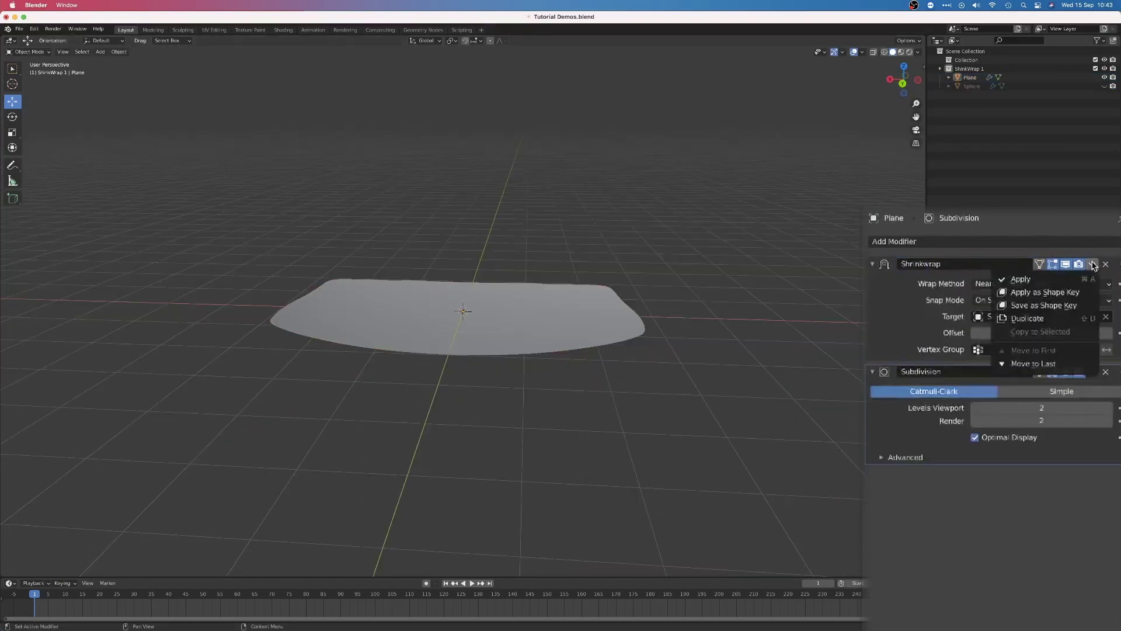
left_click(1081, 280)
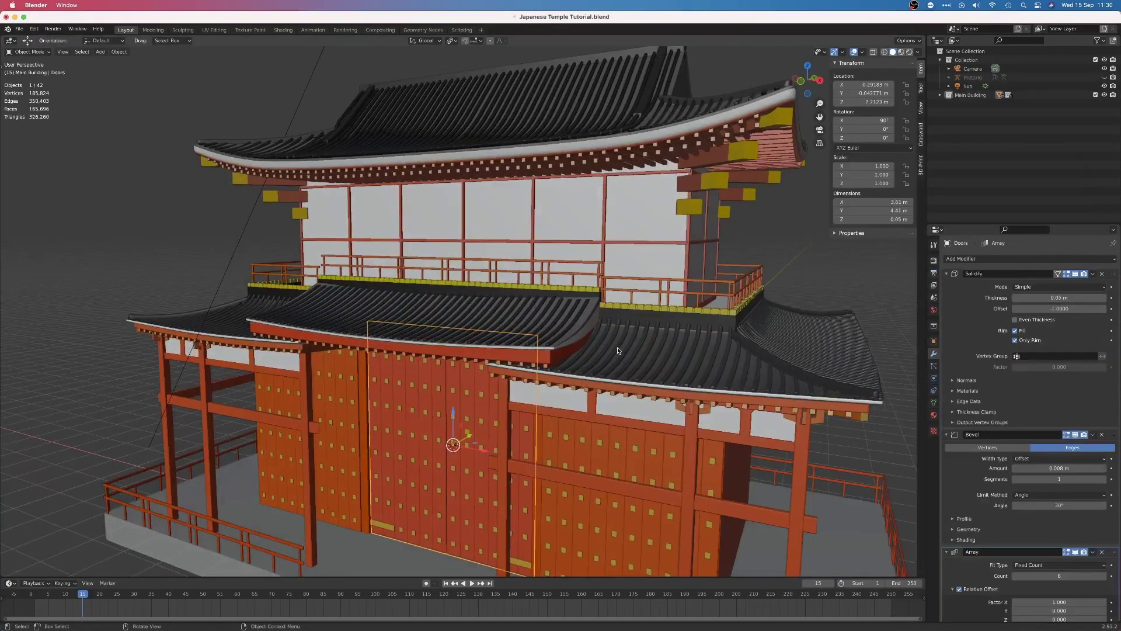
Step: Isolate Roof Slats in local view and enable both Shrinkwrap modifiers
left_click(618, 350)
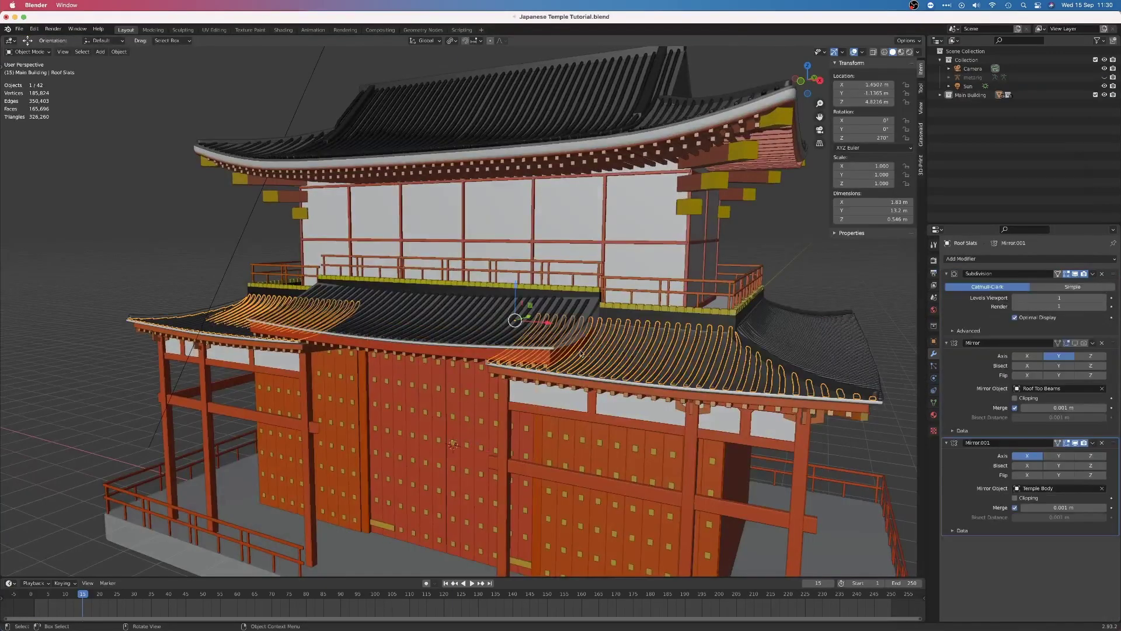
key("slash")
left_click(572, 387)
scroll(575, 390, "up", 4)
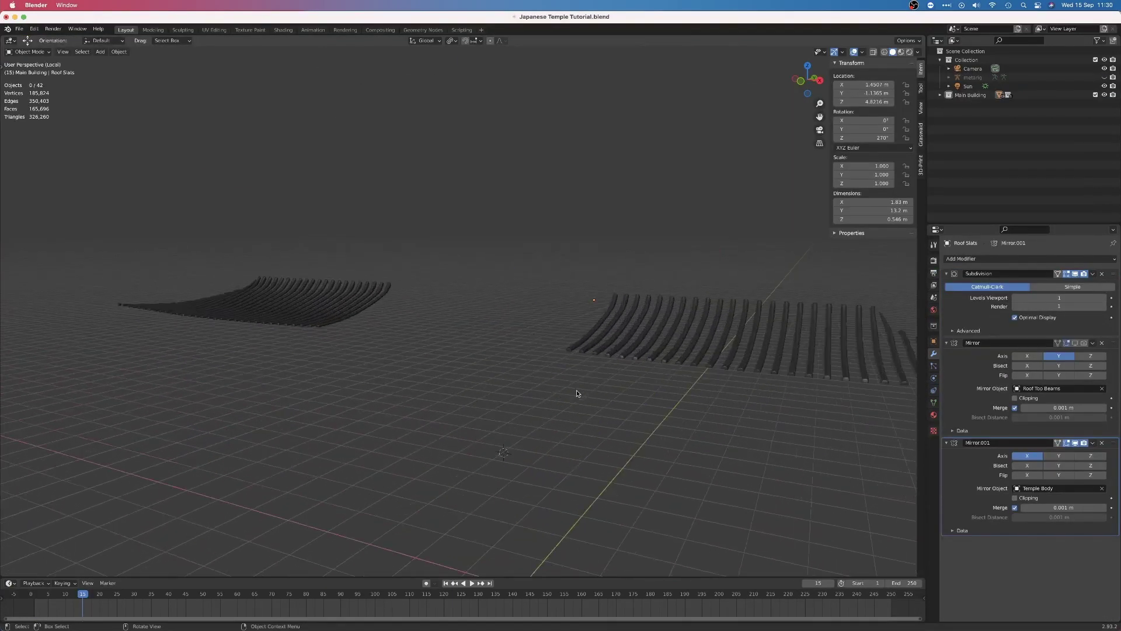
mouse_move(577, 393)
middle_mouse_down()
mouse_move(601, 396)
mouse_move(559, 400)
middle_mouse_up()
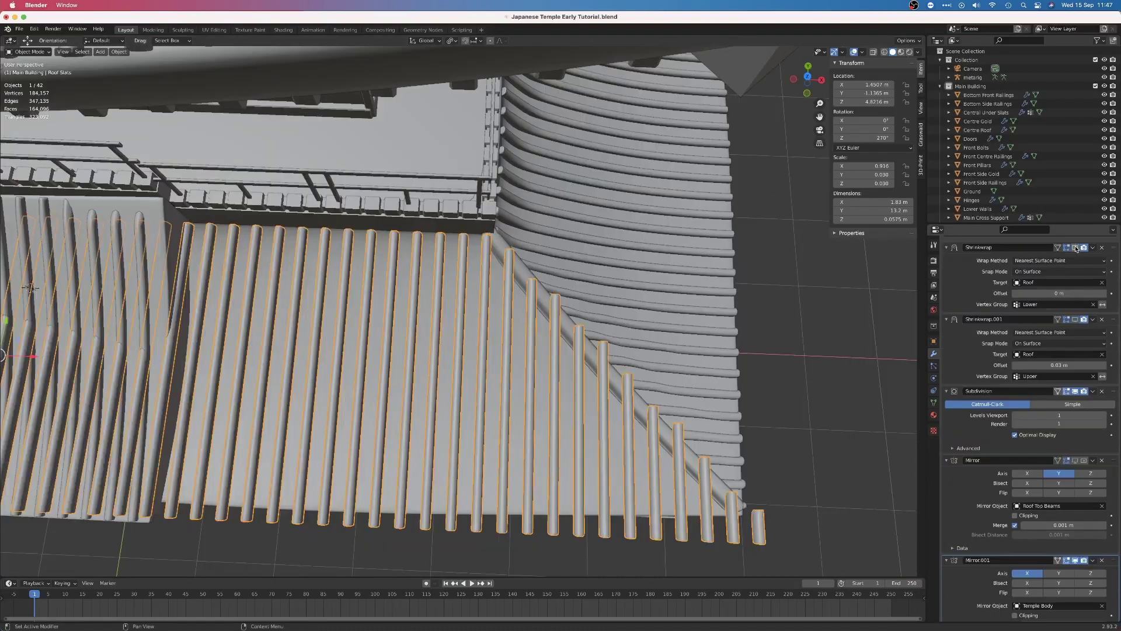
left_click(1076, 247)
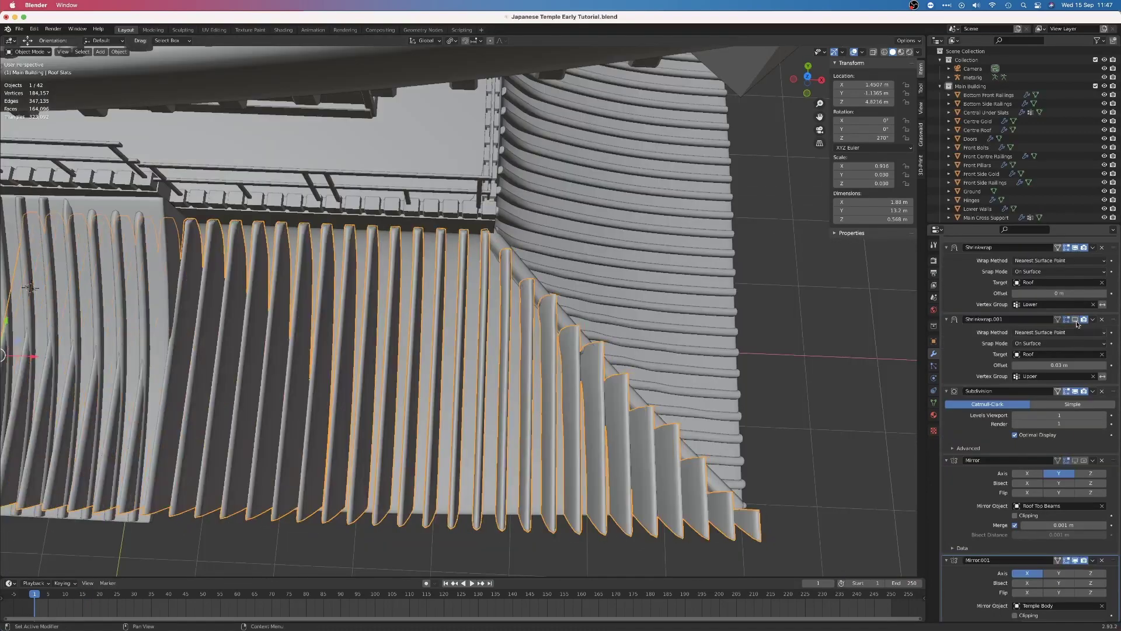
left_click(1076, 320)
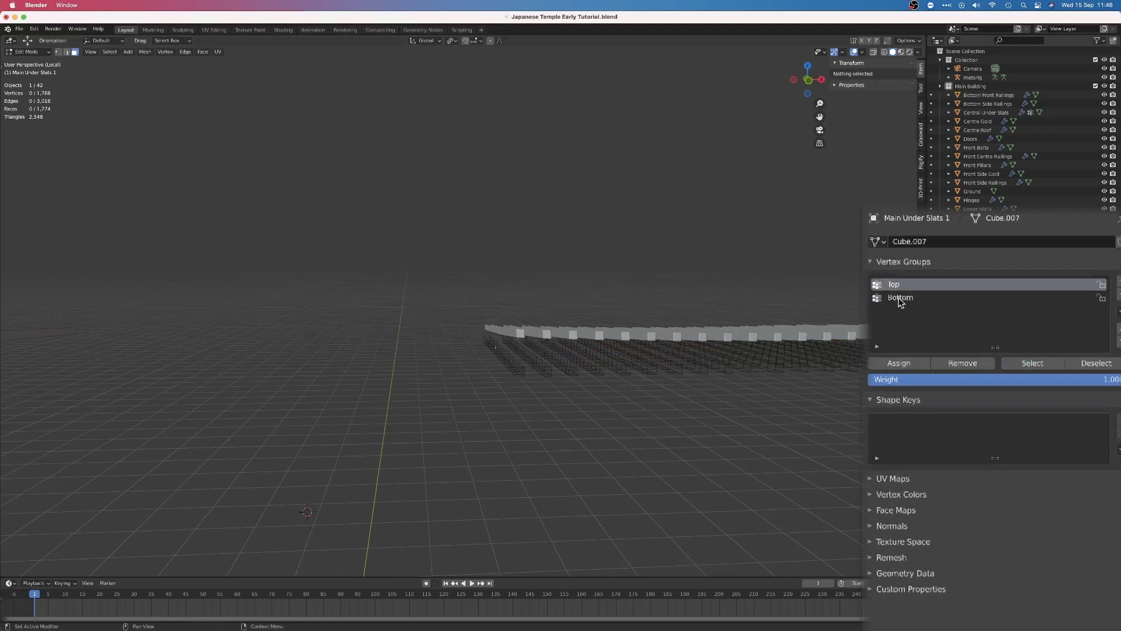
Step: Select the Bottom, then the Top vertex group's vertices to see what each shrinkwrap drives
left_click(902, 299)
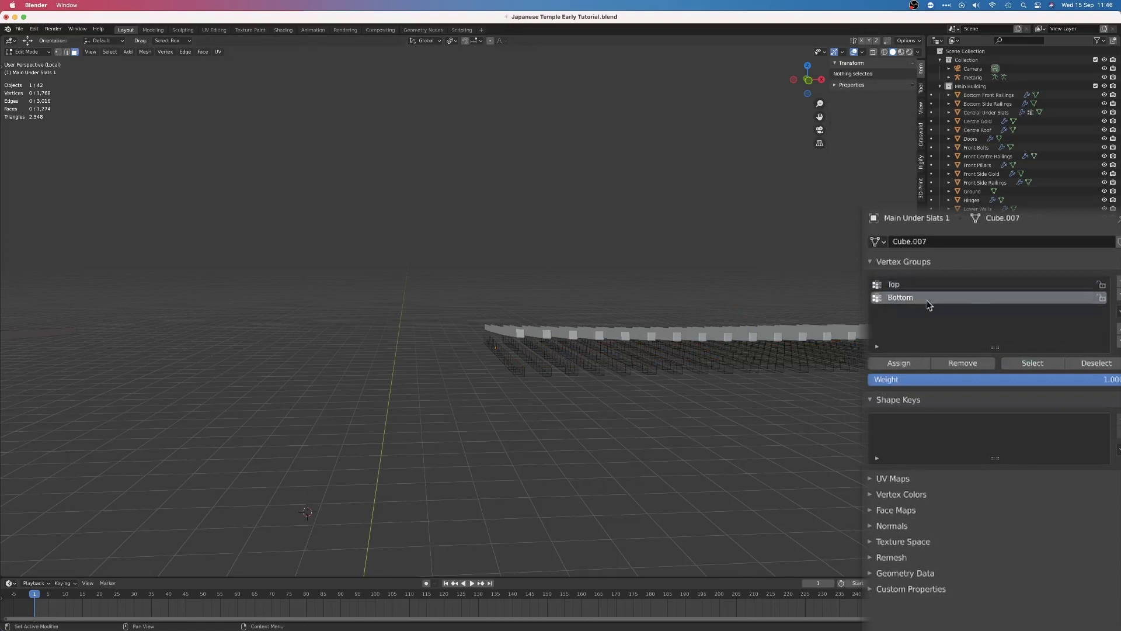
left_click(1045, 366)
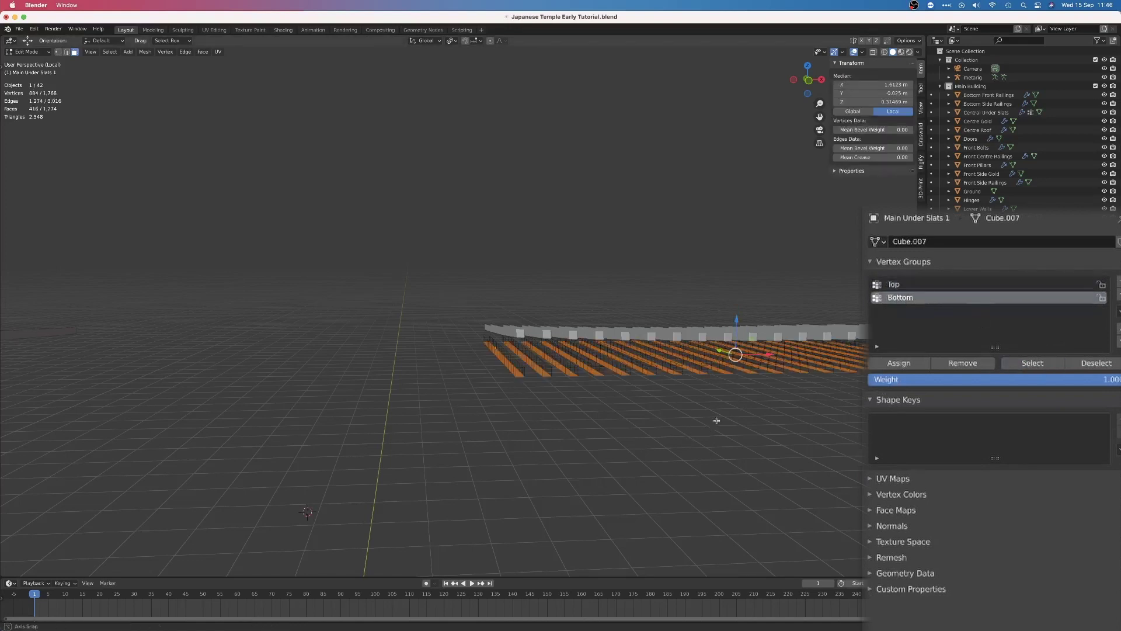
middle_click_drag(716, 420, 776, 417)
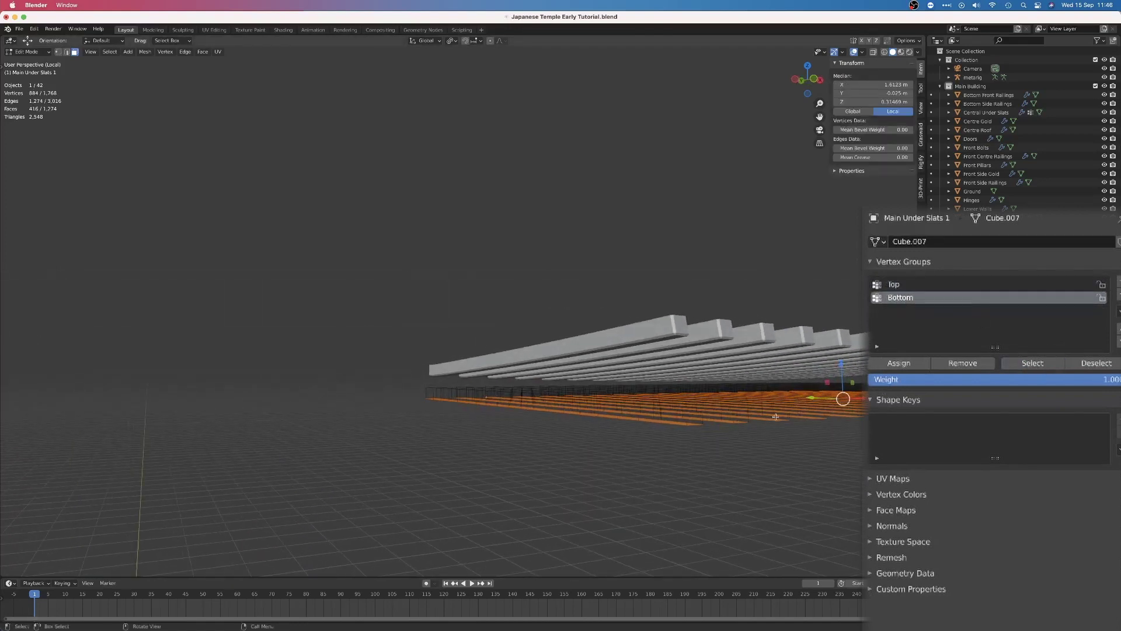
left_click(838, 500)
left_click(914, 285)
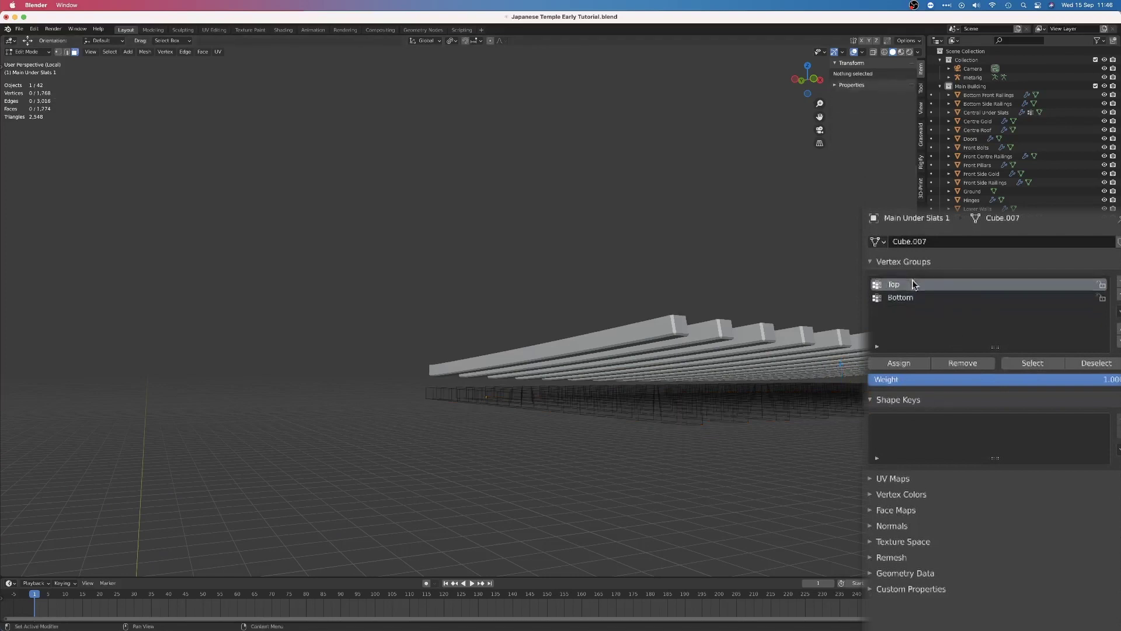
left_click(1032, 363)
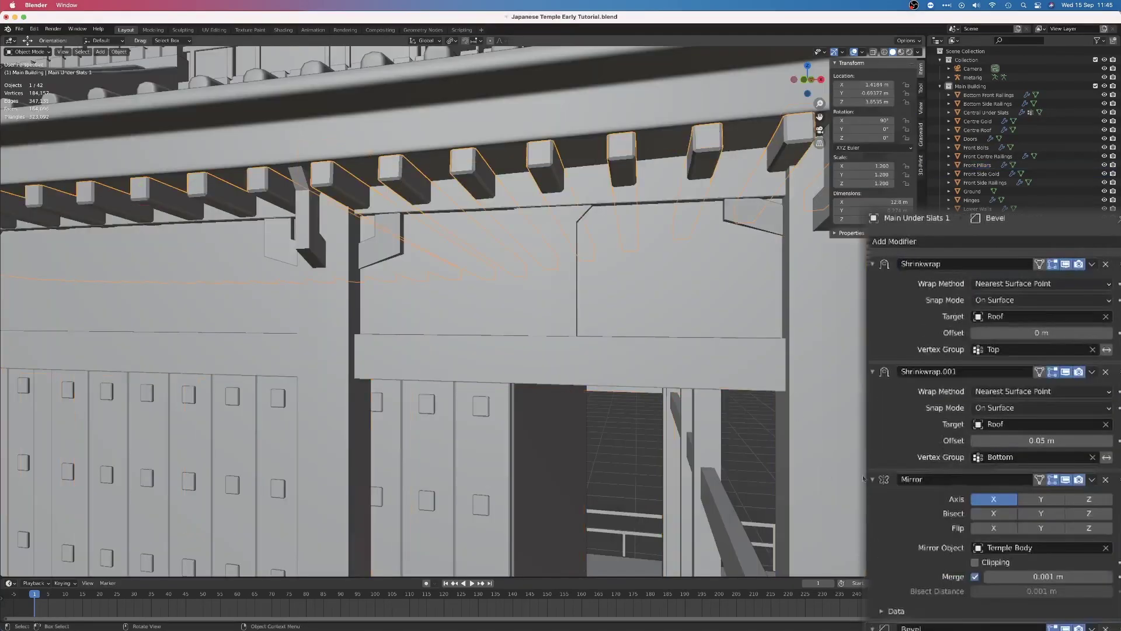
Step: Test the bottom shrinkwrap offset, lowering it to 0.01 m then raising it to 0.12 m
left_click(975, 441)
left_click(975, 441)
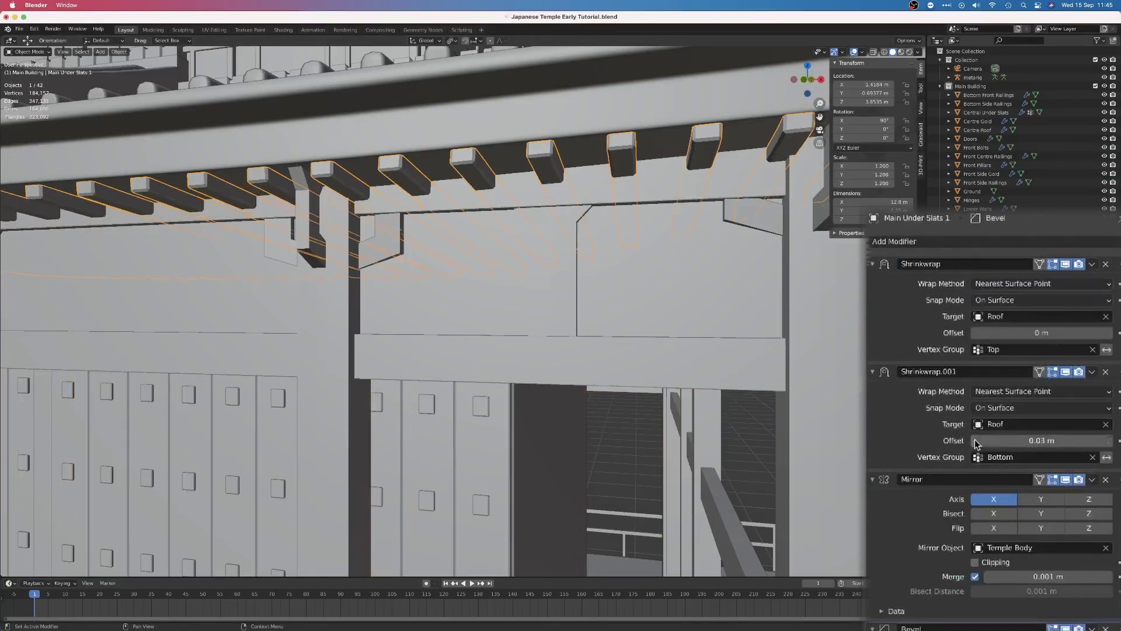
left_click(975, 441)
left_click(975, 441)
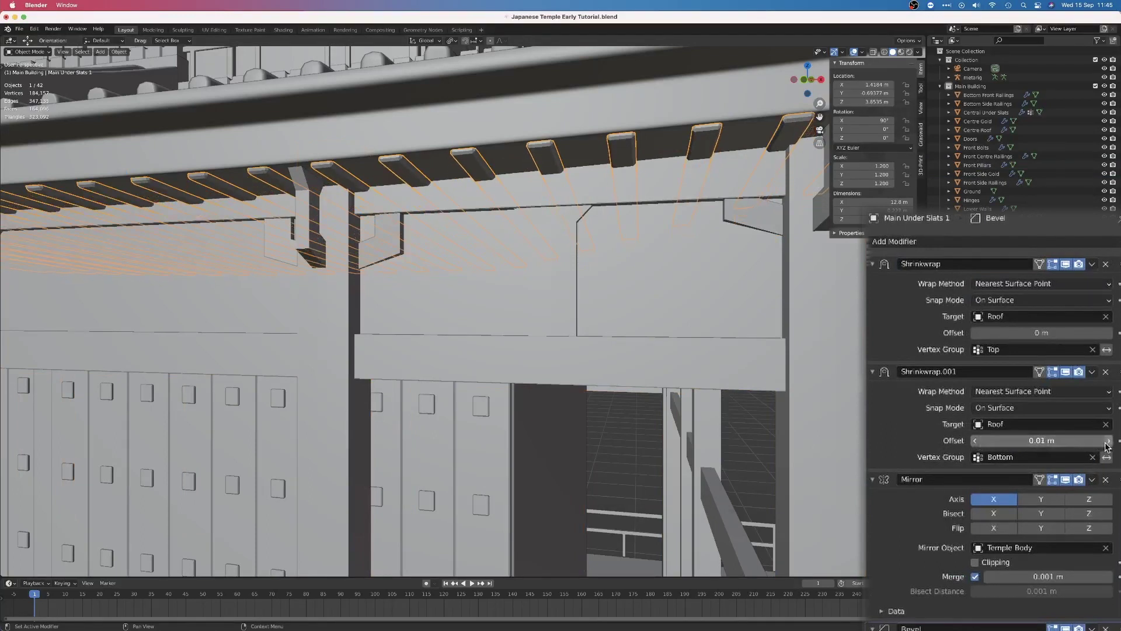
left_click_drag(987, 441, 1051, 441)
Step: Settle the bottom shrinkwrap offset at 0.05 m and view the slats from above
left_click(975, 441)
left_click(976, 441)
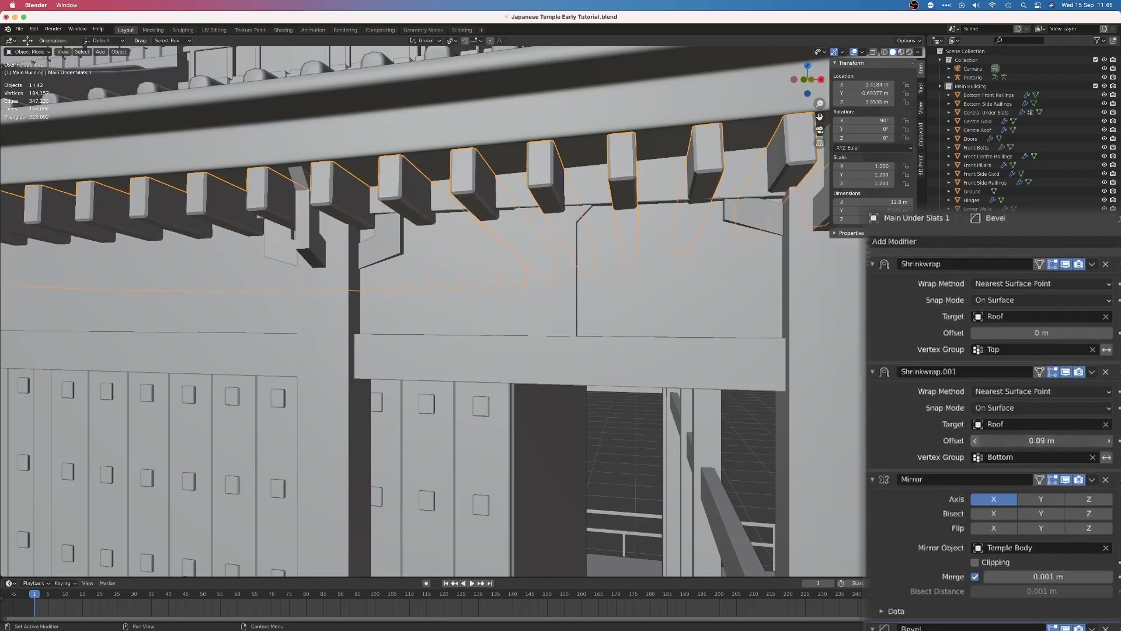
left_click(975, 440)
left_click(975, 441)
left_click(975, 441)
left_click(975, 441)
left_click(975, 441)
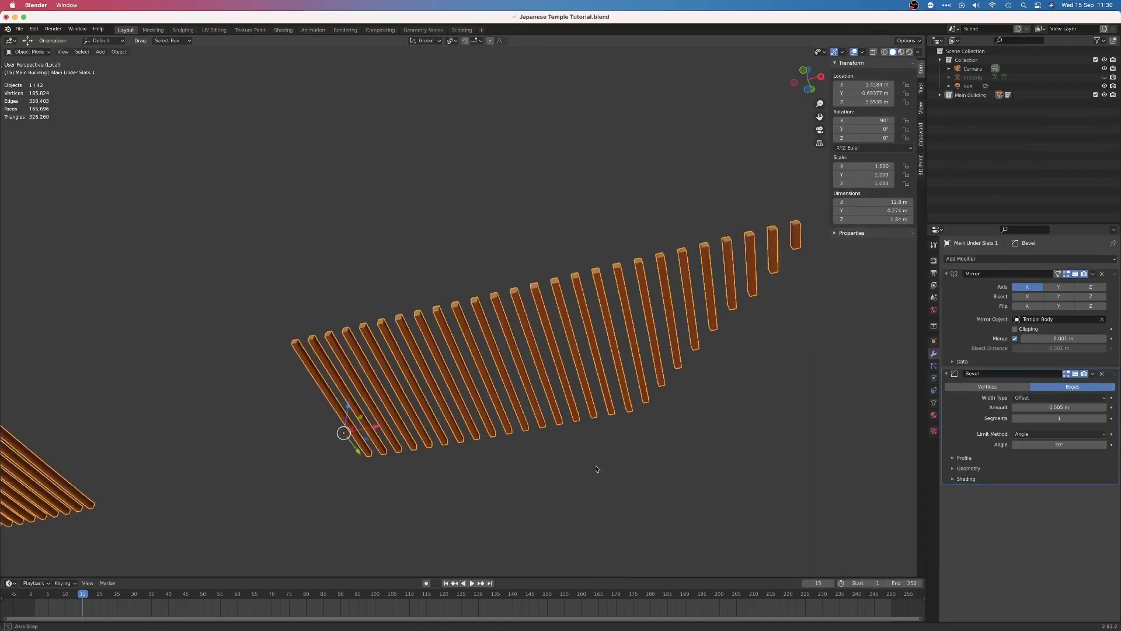
middle_click_drag(508, 485, 528, 403)
Step: Exit local view and enter Edit Mode on the Roof Slats to check their vertex groups
key("KP_Divide")
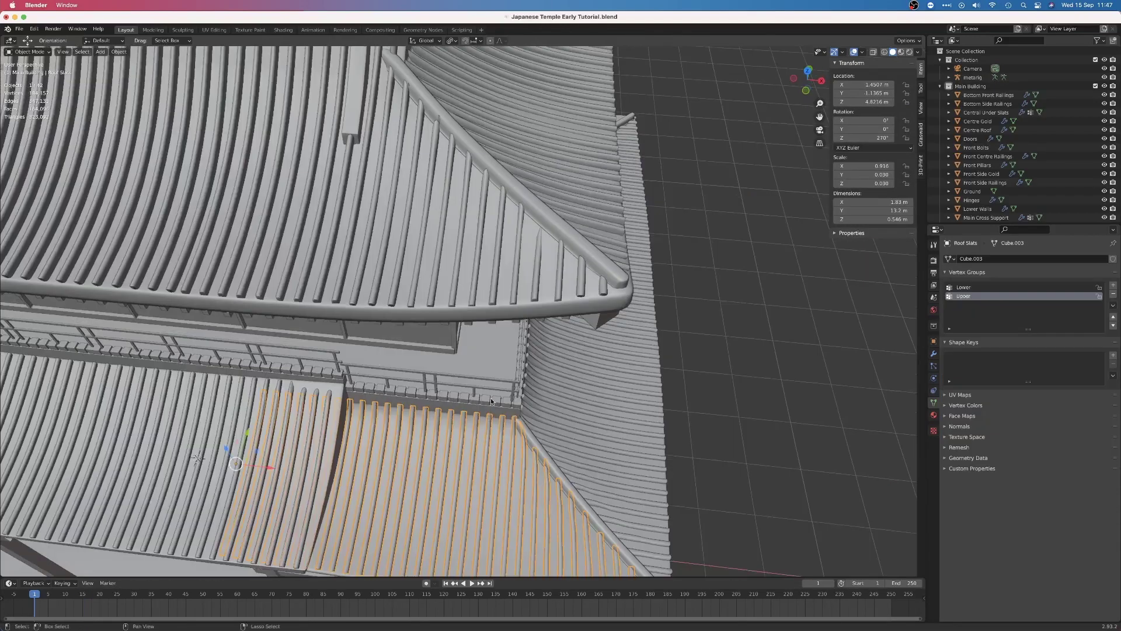
middle_click_drag(491, 398, 444, 333)
scroll(496, 367, "up", 2)
scroll(499, 376, "up", 3)
key("Tab")
scroll(405, 348, "down", 2)
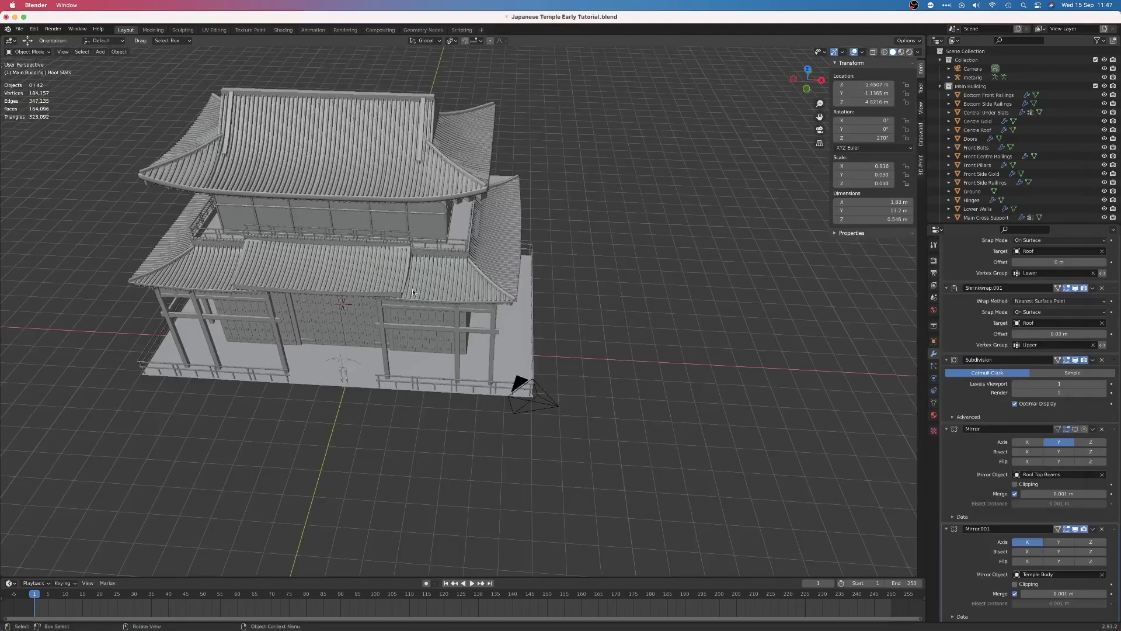
Step: Inspect the modifier stacks of the Roof and the Front Pillars
left_click(439, 274)
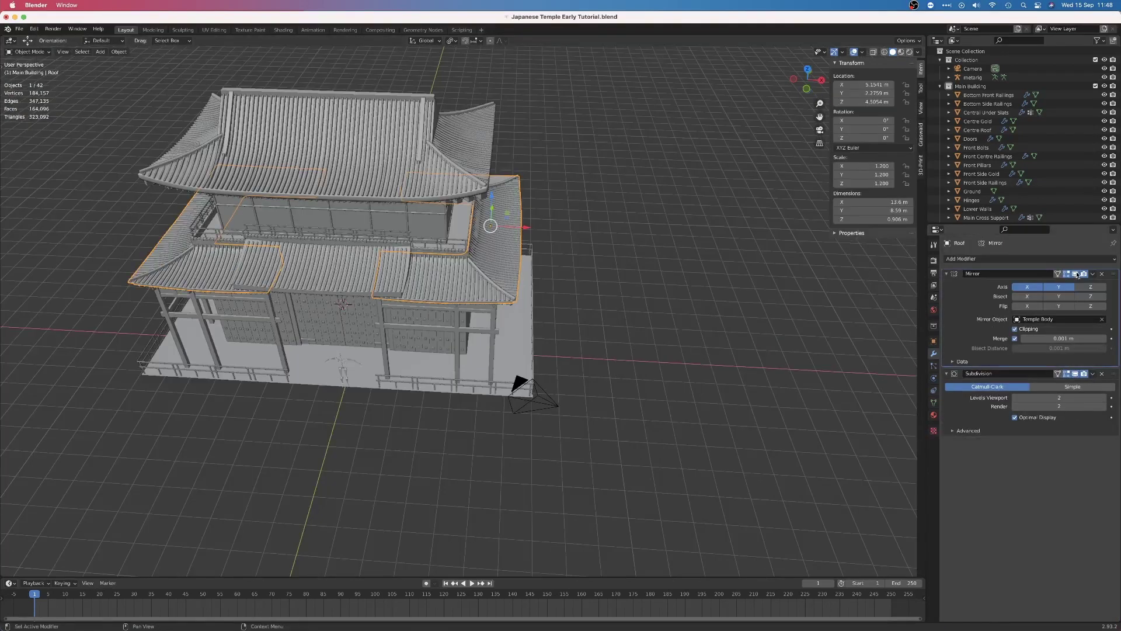
left_click(977, 165)
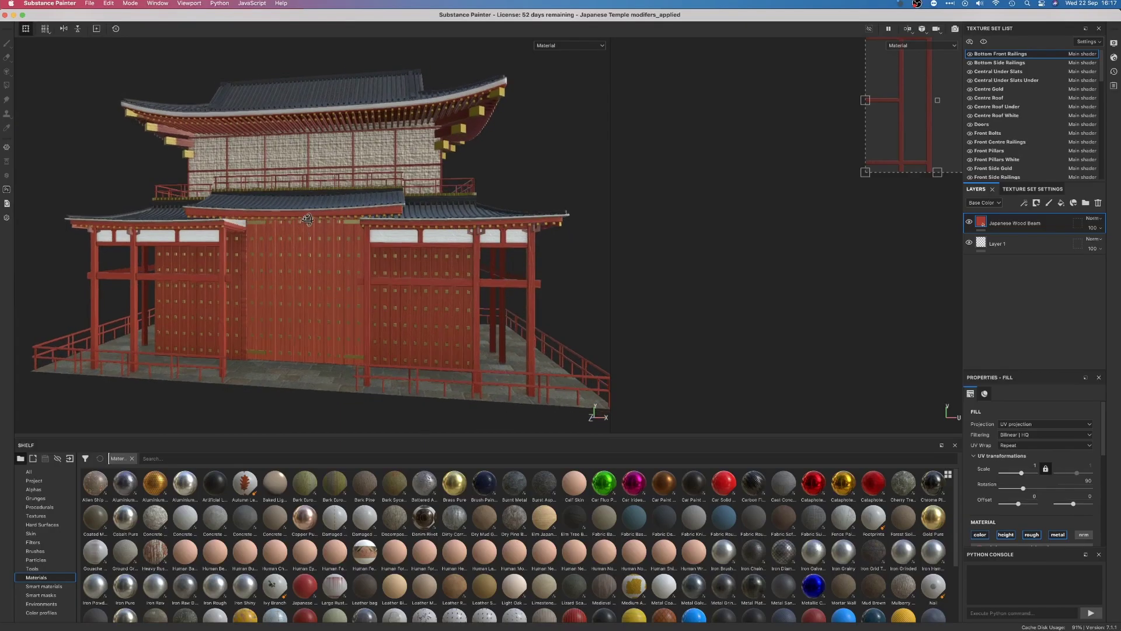
left_click_drag(309, 228, 329, 222, "alt")
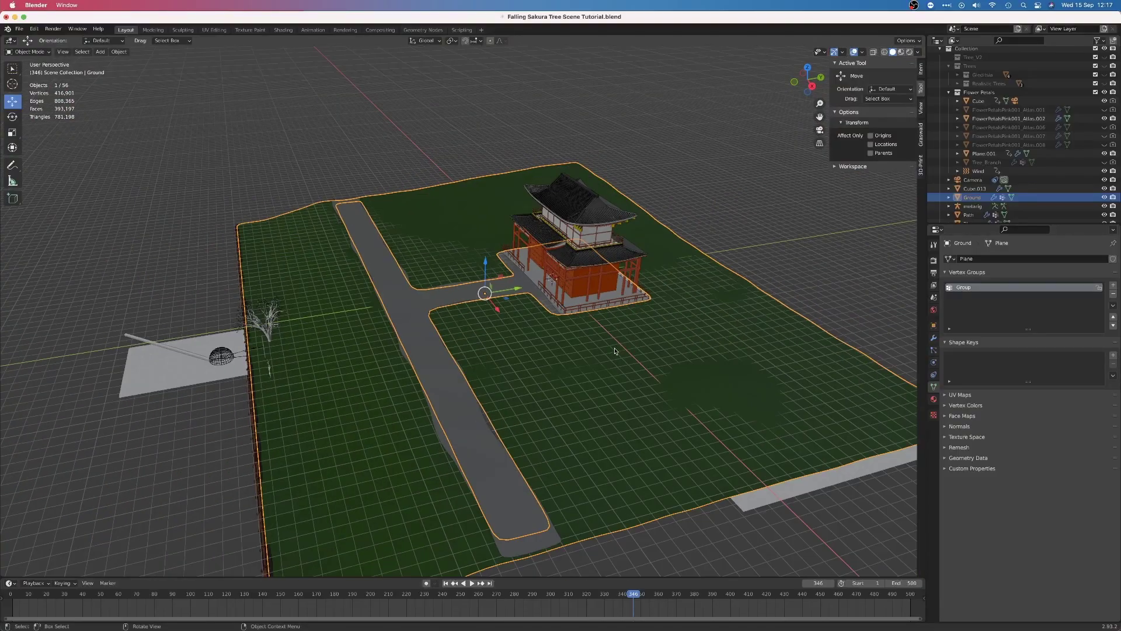
Step: Edit the Ground at ground level and view its Texture.001 Clouds settings (Size 0.20, Depth 2)
key("Tab")
middle_click_drag(614, 351, 408, 315)
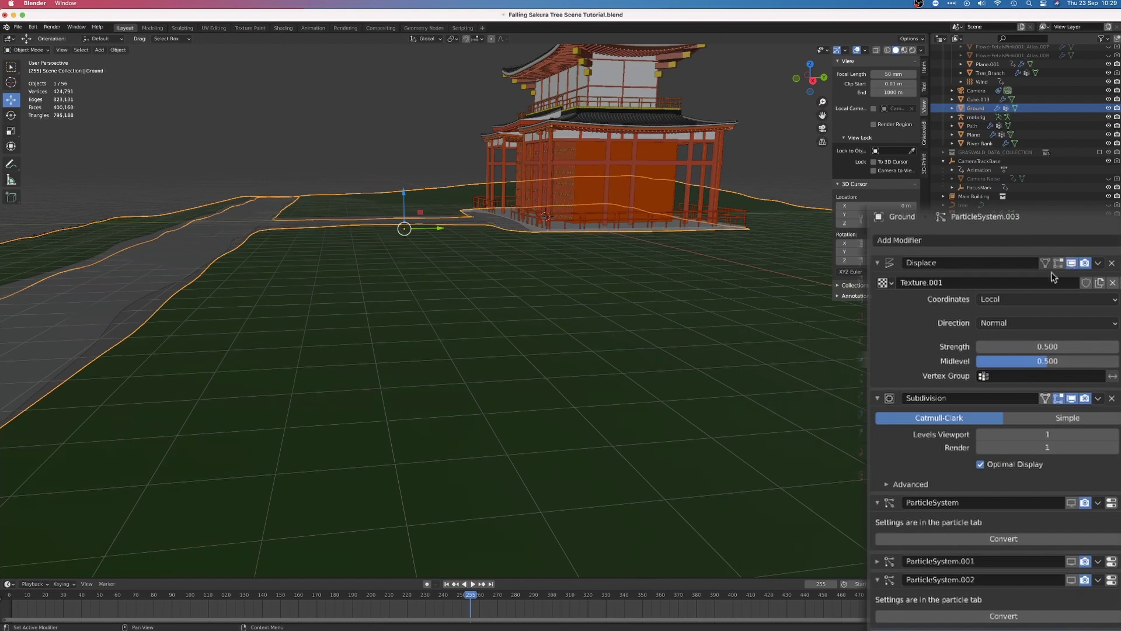
middle_click_drag(559, 380, 594, 362)
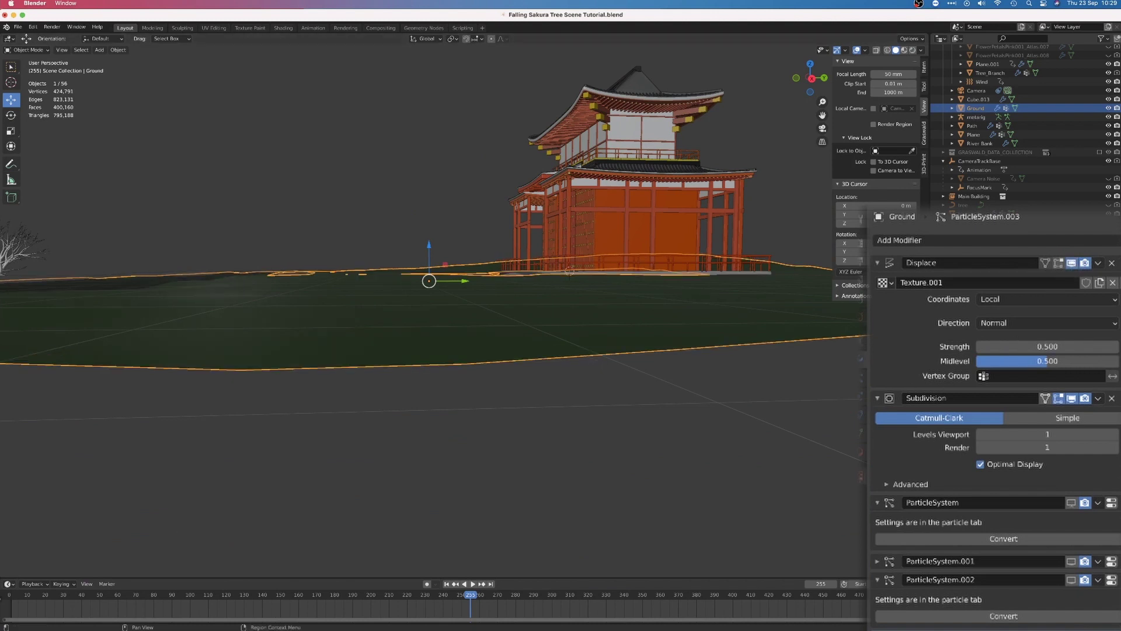
left_click(1099, 282)
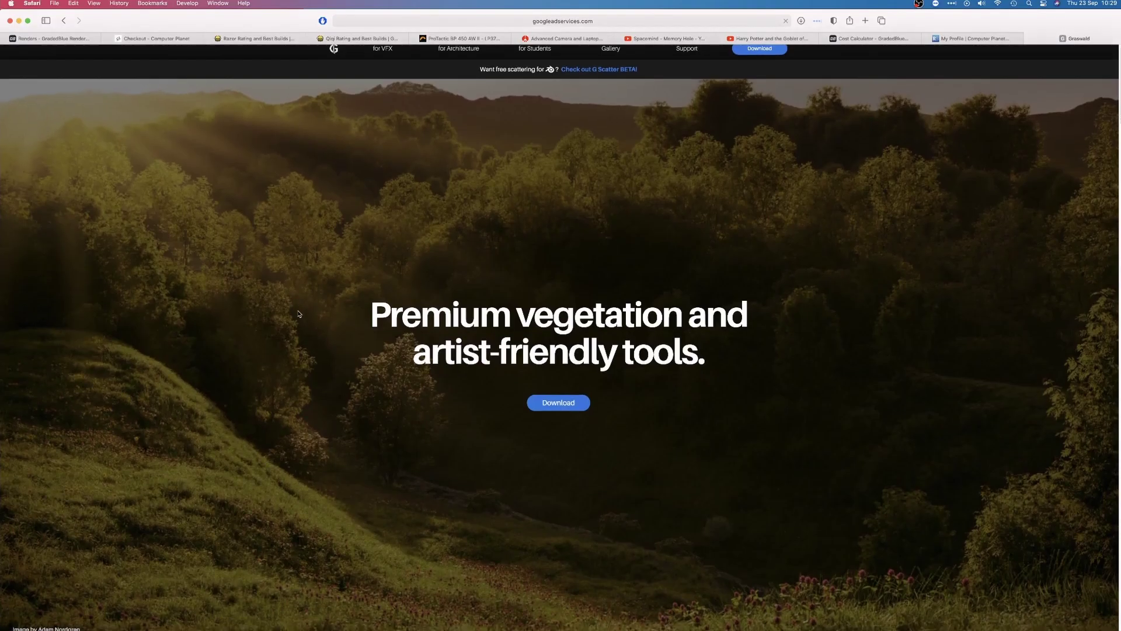
Step: Scroll the Graswald homepage down to the G Scatter, Asset Library, Graswald and Graswald Pro cards
scroll(295, 314, "down", 3)
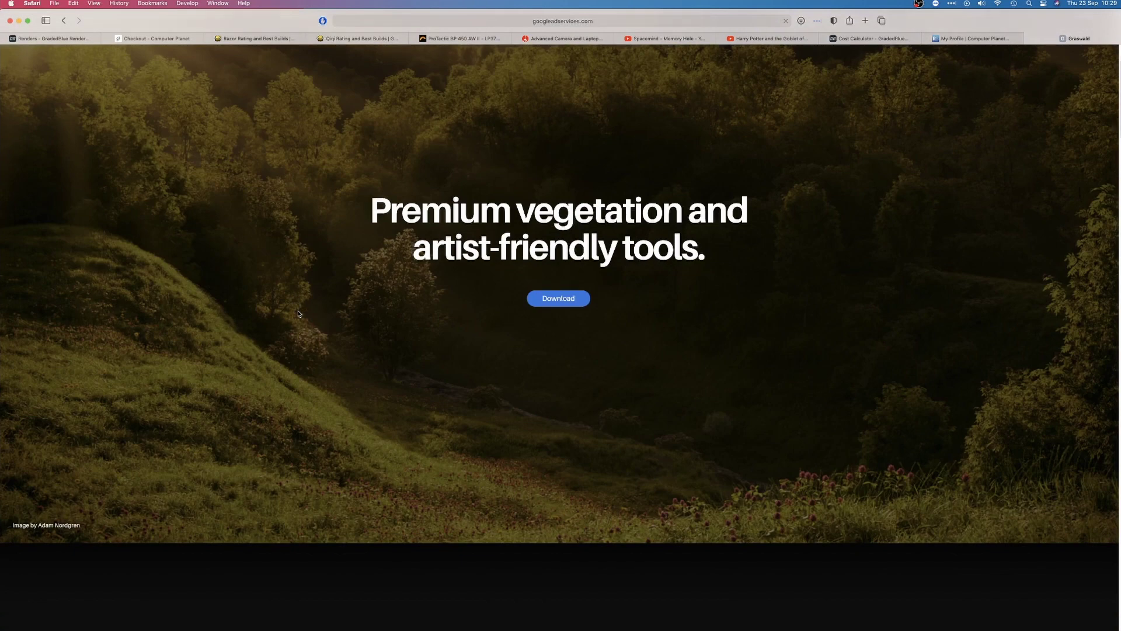
scroll(298, 313, "down", 8)
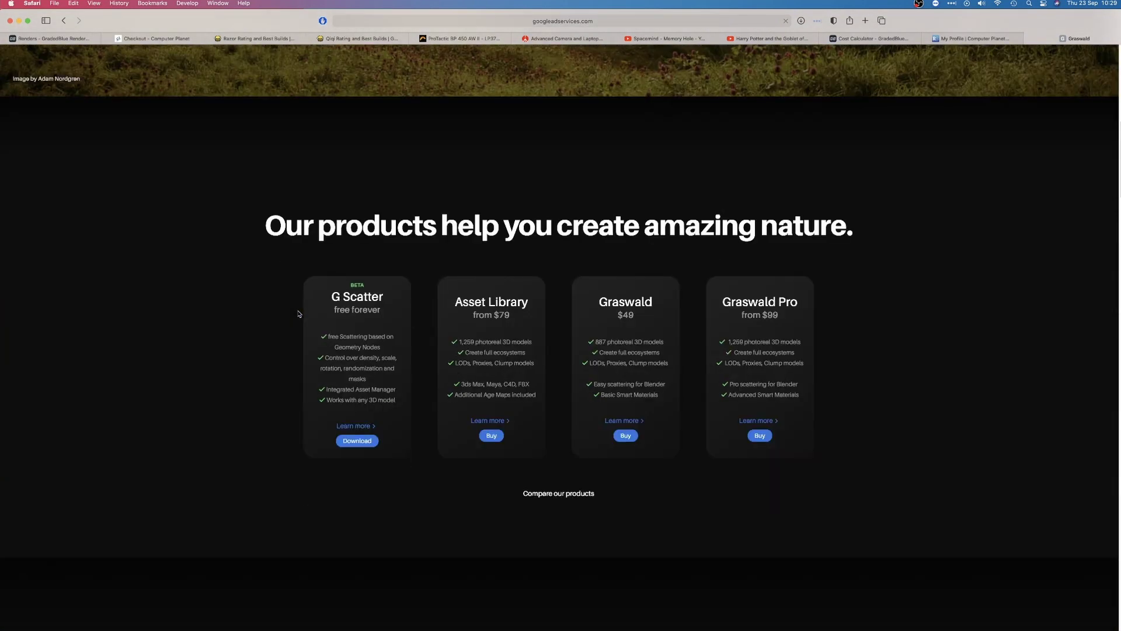
scroll(298, 314, "down", 2)
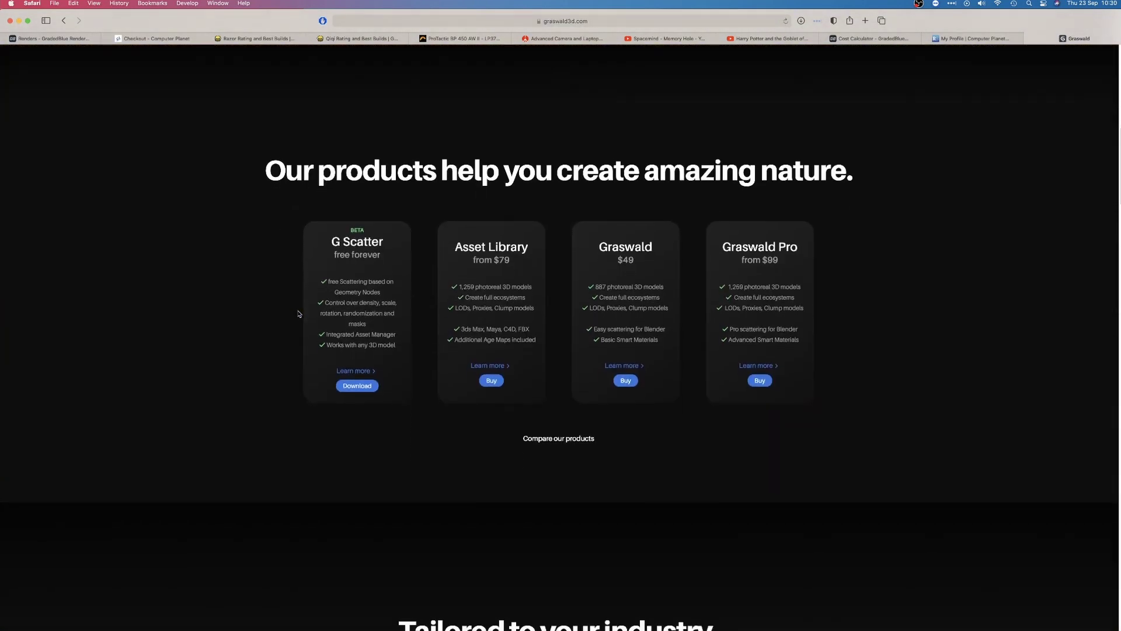
scroll(297, 313, "down", 1)
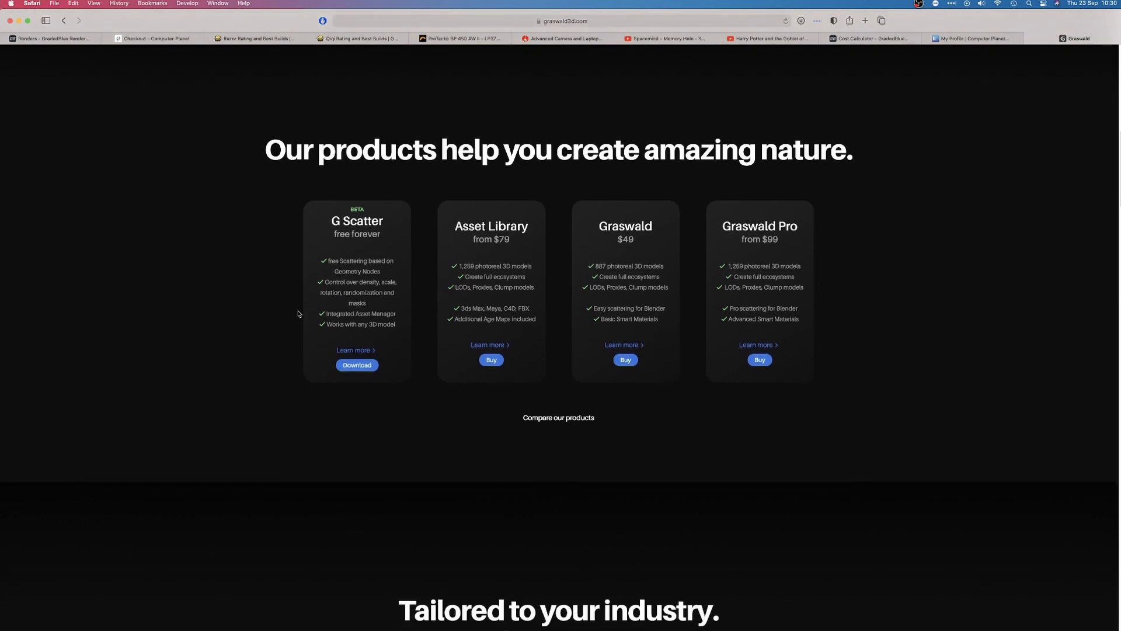
scroll(299, 314, "down", 3)
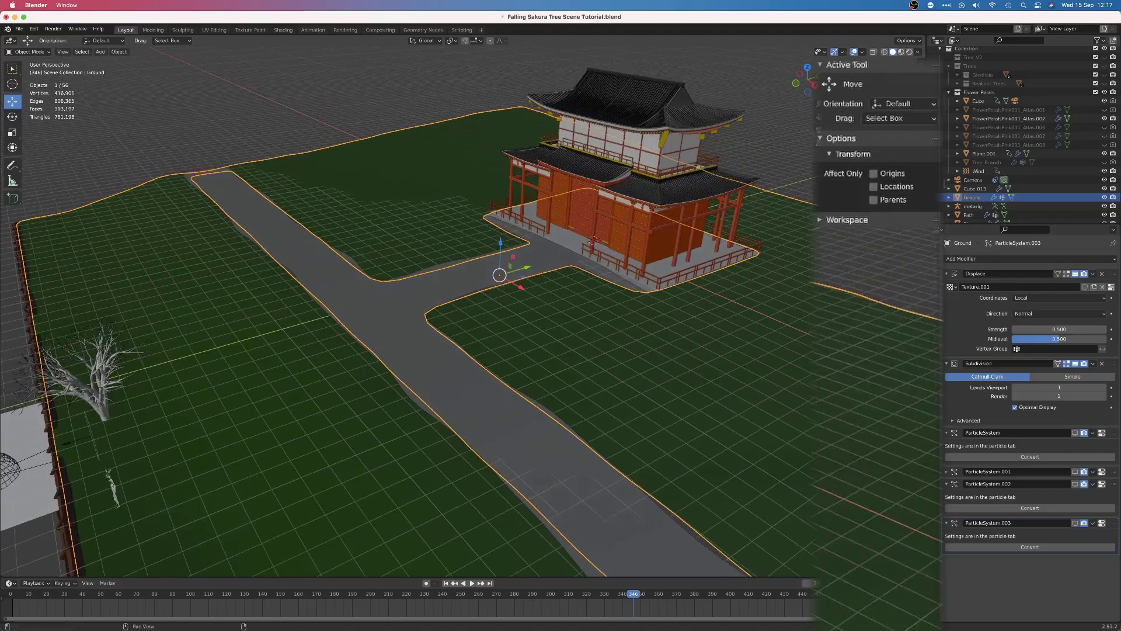
Step: Review the Graswald scatter systems Untitled through Untitled_3 in the sidebar
left_click(938, 93)
left_click(844, 104)
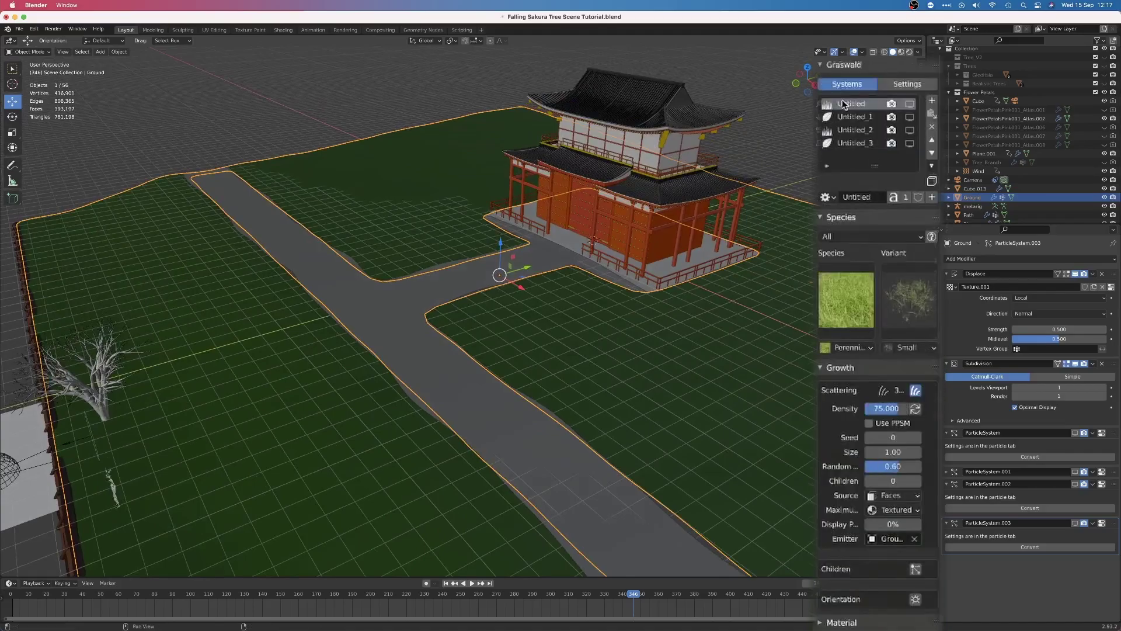
left_click(845, 119)
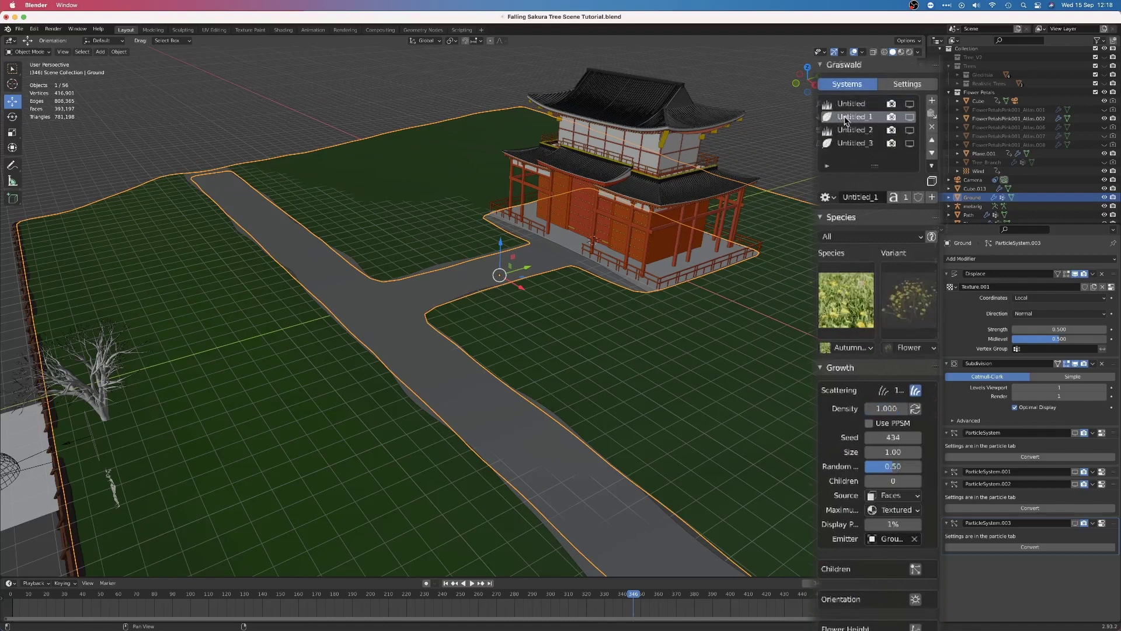
left_click(850, 131)
left_click(853, 144)
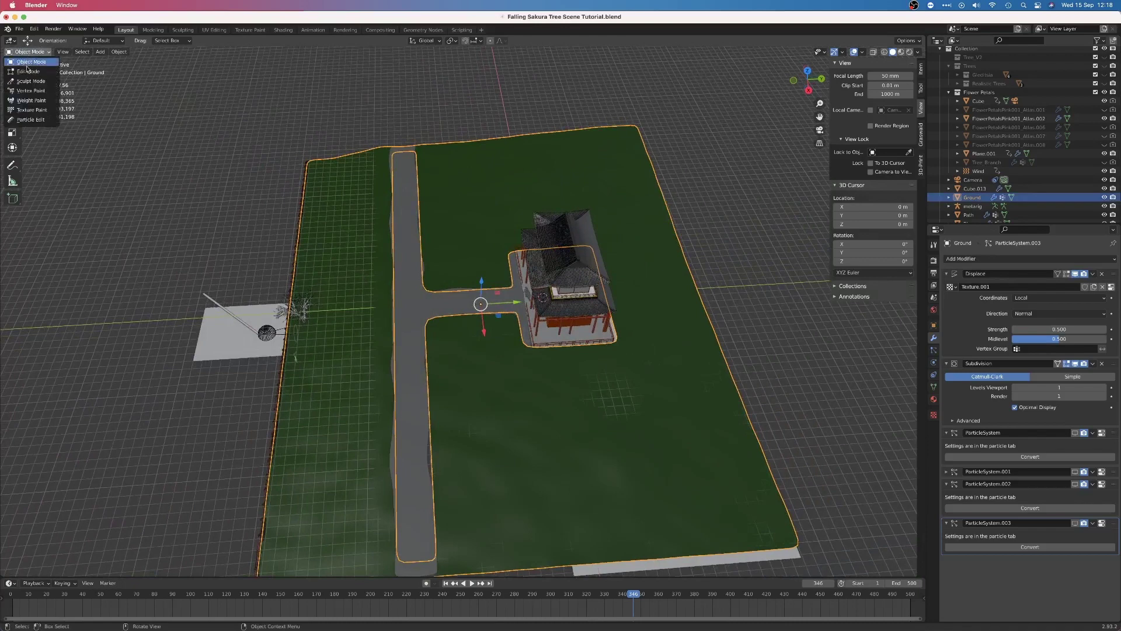
Step: Switch the Ground to Weight Paint mode and examine its painted map near the temple
left_click(28, 101)
middle_click_drag(499, 123, 662, 201)
scroll(669, 210, "up", 5)
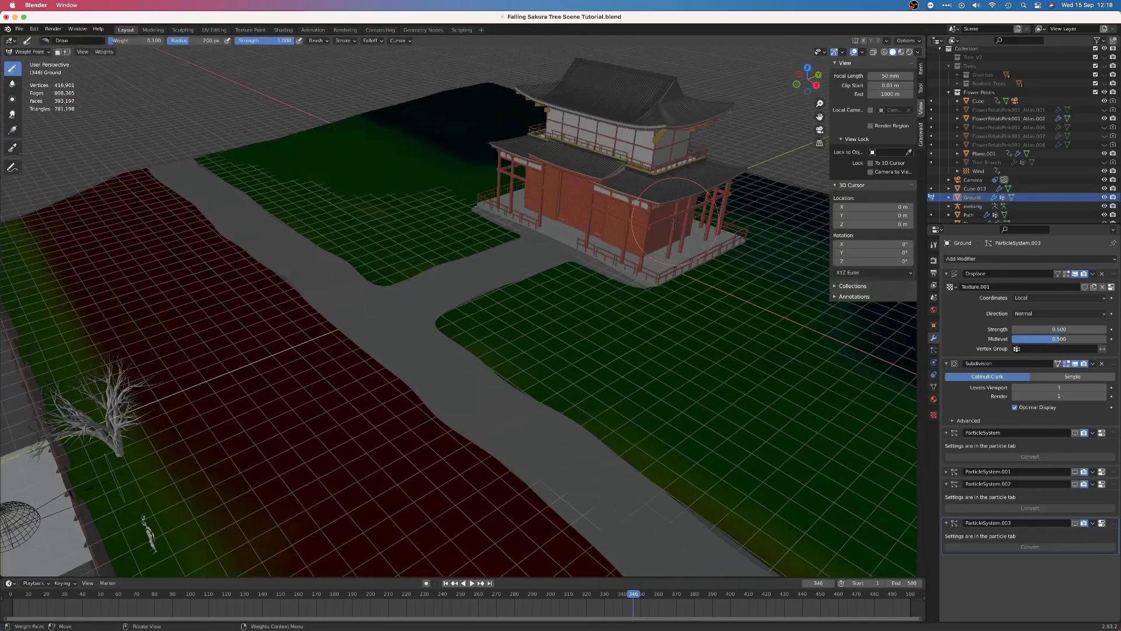
scroll(675, 221, "down", 4)
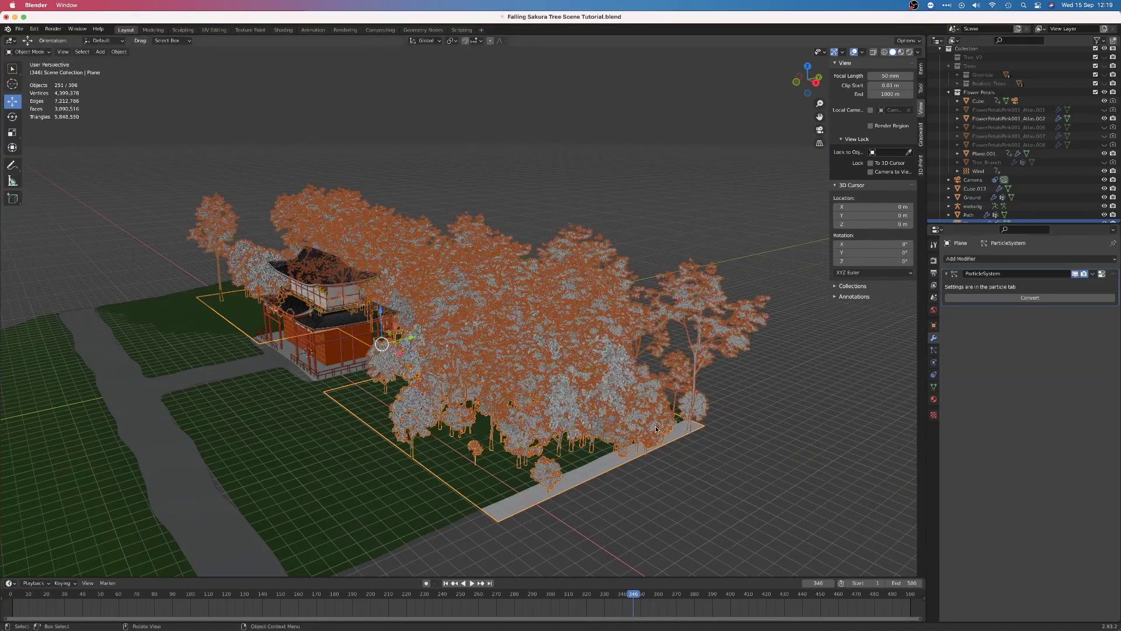
Step: Nudge the Plane, isolate it in local view, and review its tree grove in Weight Paint mode
key("g")
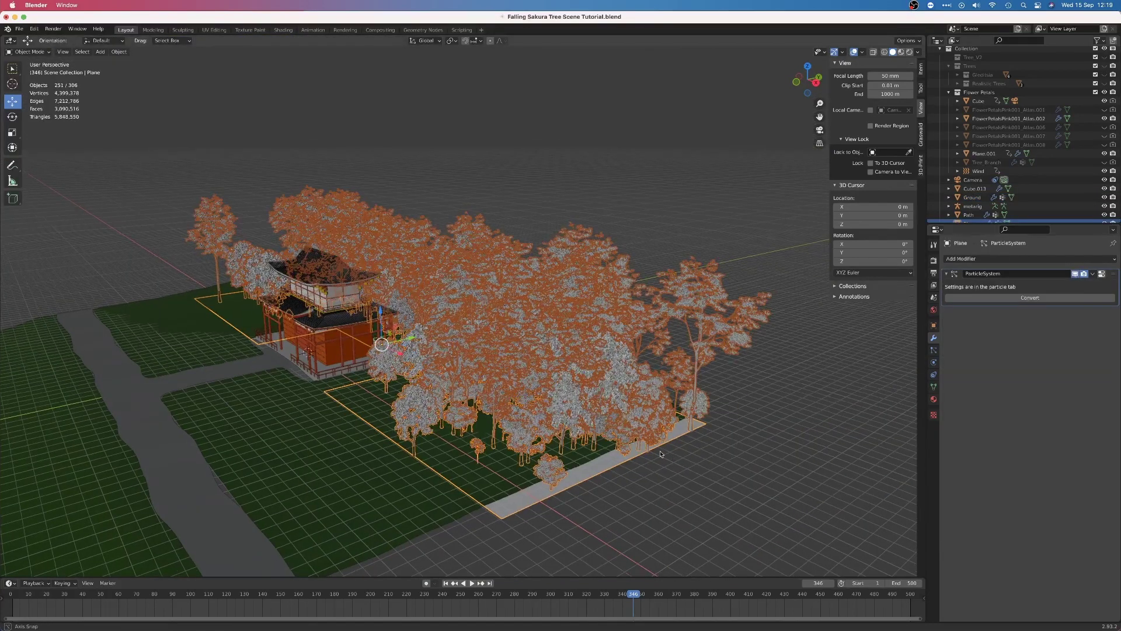
middle_click_drag(660, 453, 693, 431)
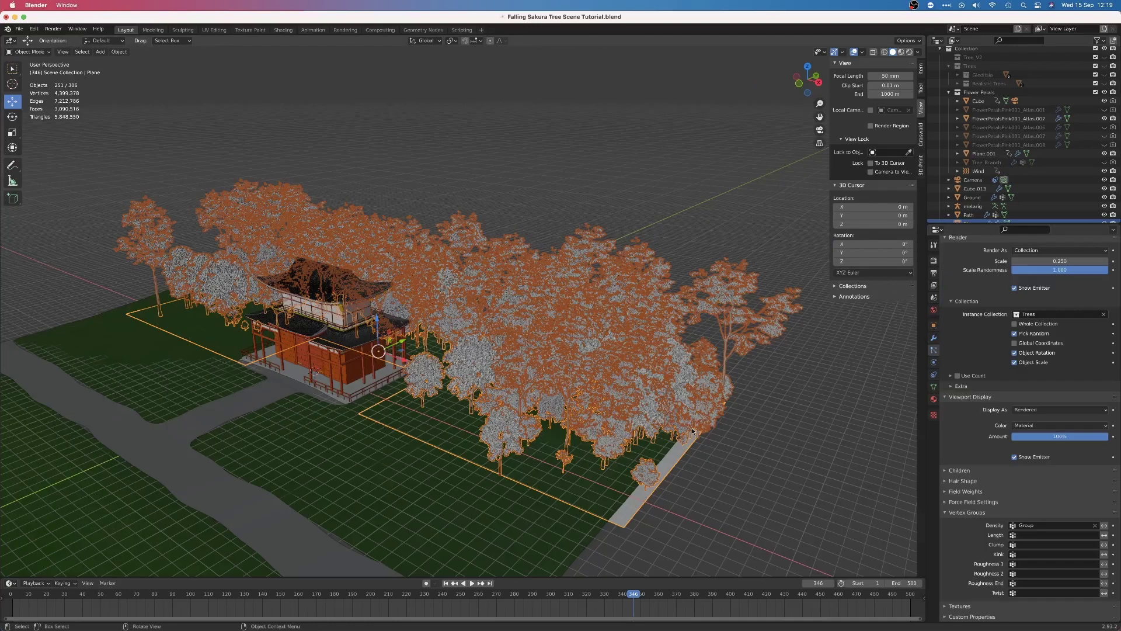
key("KP_Divide")
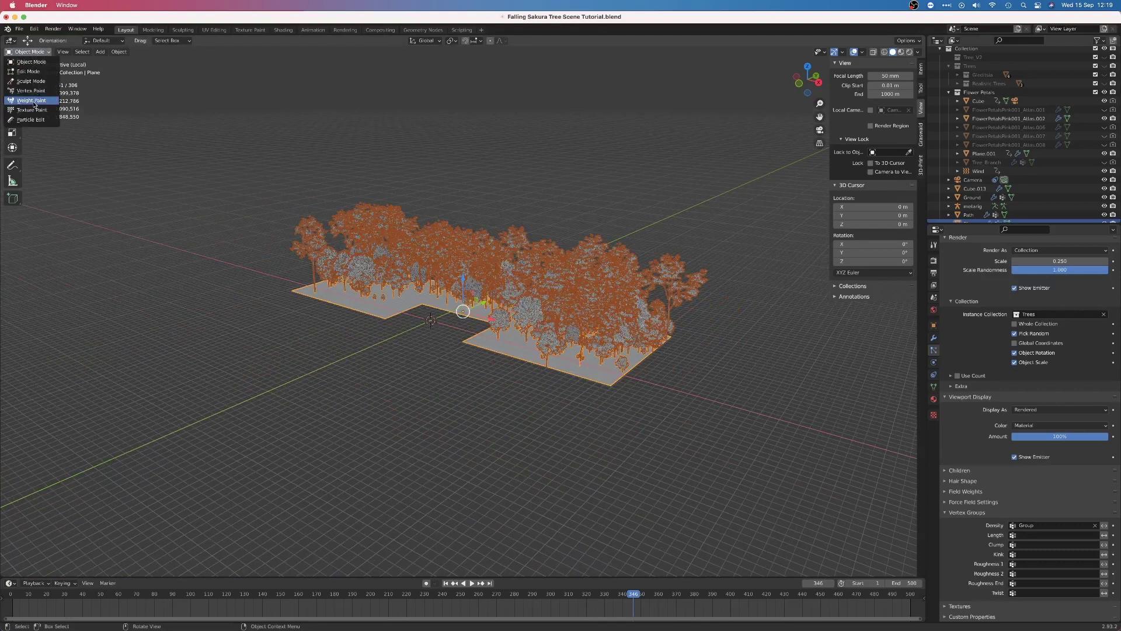
left_click(32, 100)
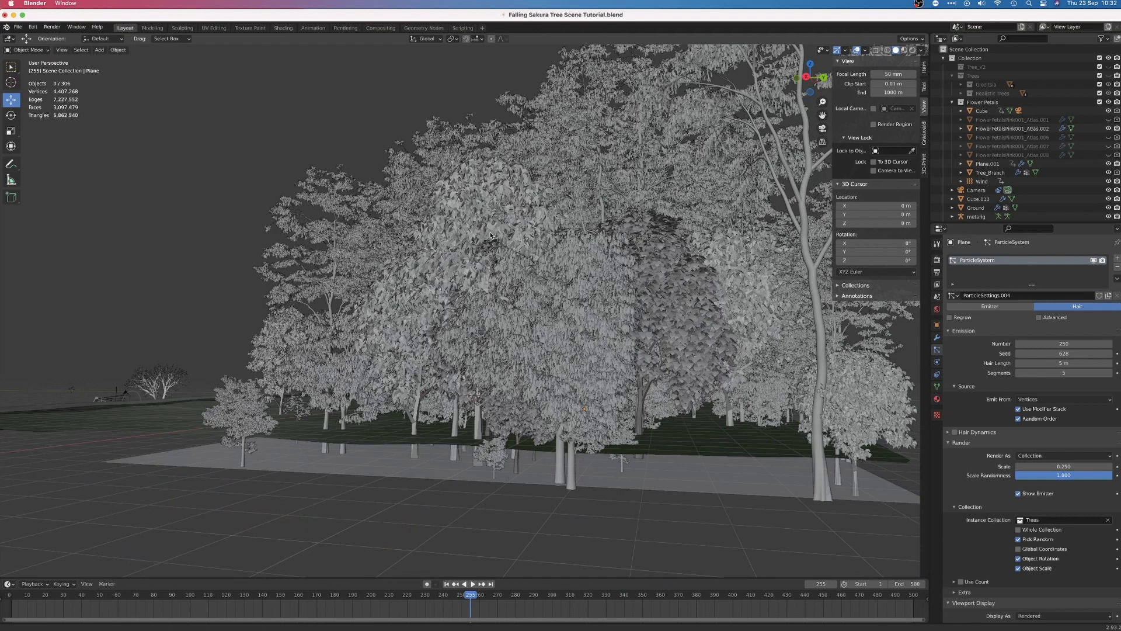
middle_click_drag(491, 235, 617, 451)
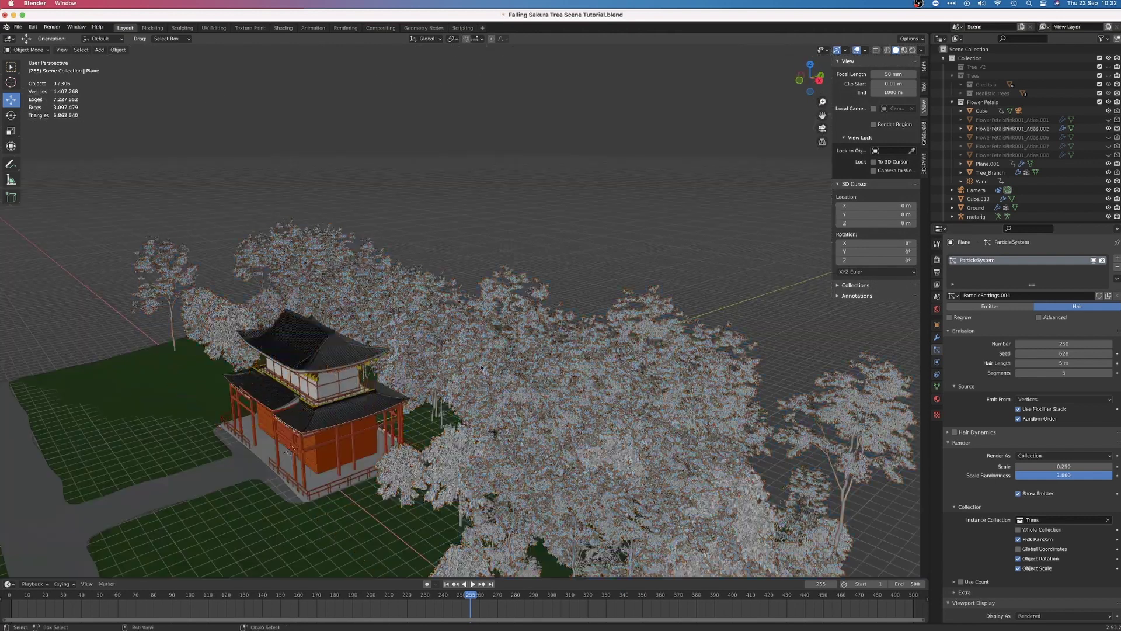
middle_click_drag(482, 368, 393, 150)
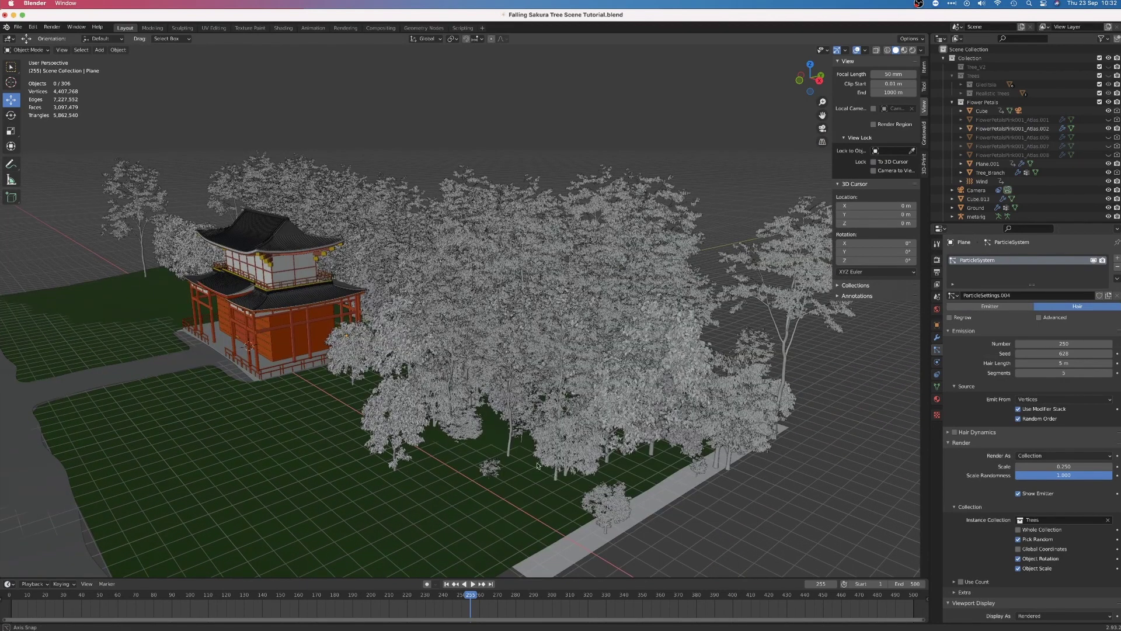
middle_click_drag(538, 465, 501, 459)
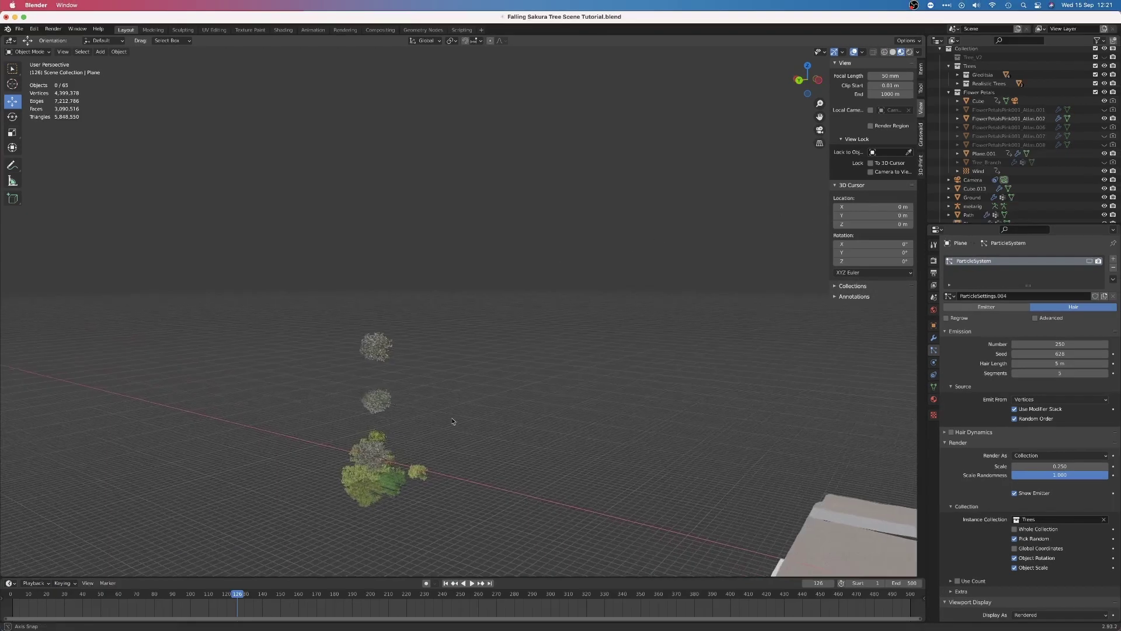
middle_click_drag(451, 468, 499, 418)
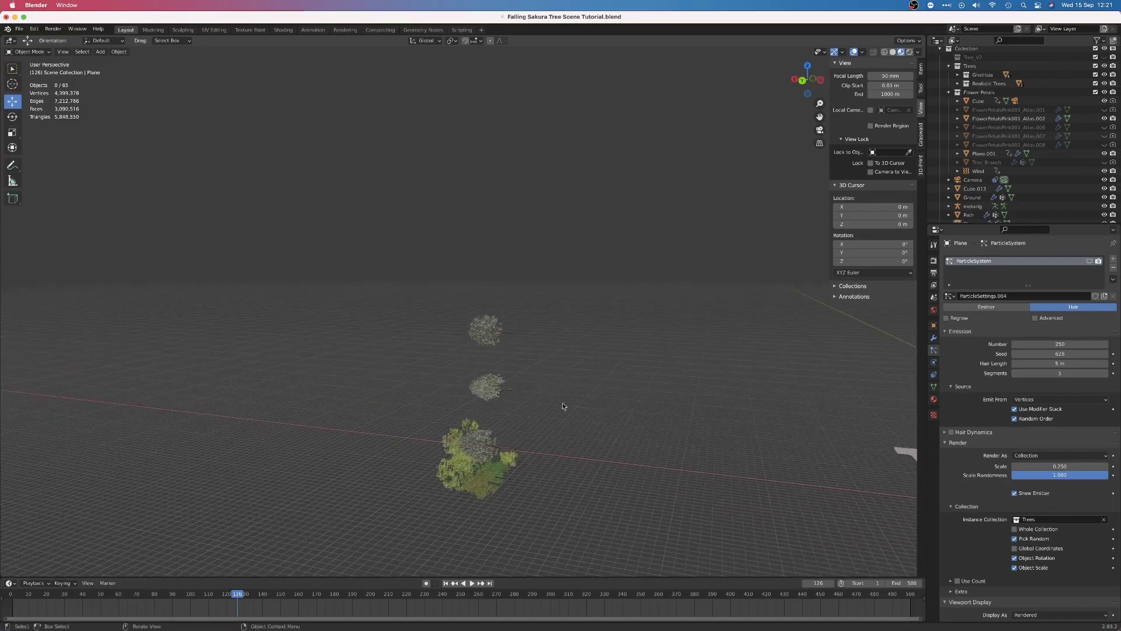
Step: Zoom, pan and orbit around the tree models toward the fence at the ground's edge
middle_click_drag(562, 402, 601, 403, "shift")
scroll(601, 403, "up", 4)
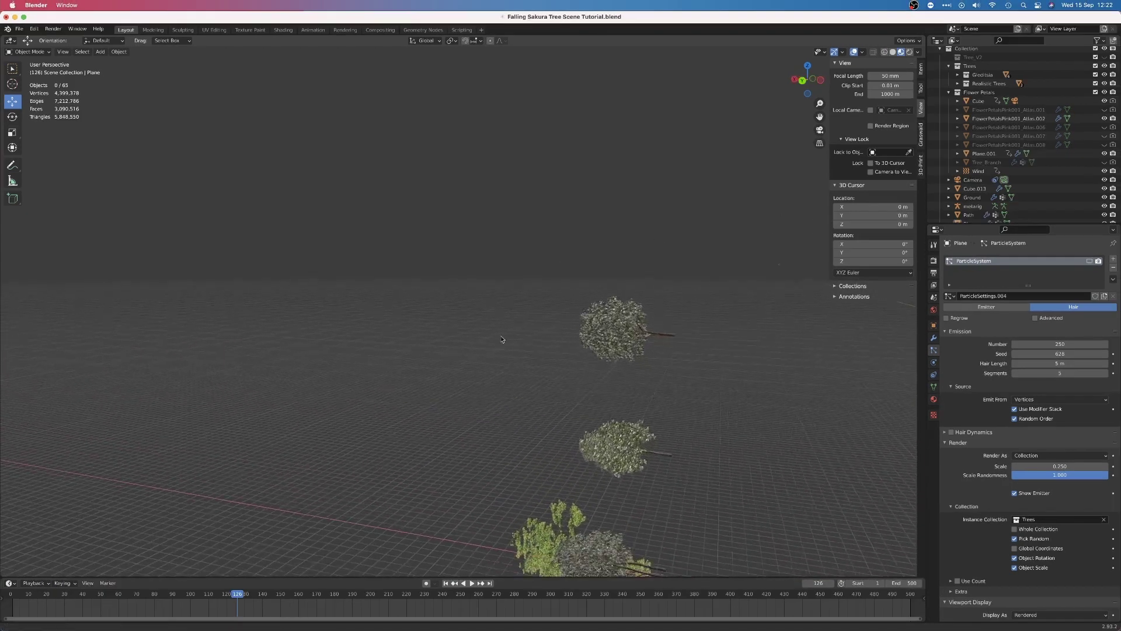
middle_click_drag(501, 338, 701, 457, "shift")
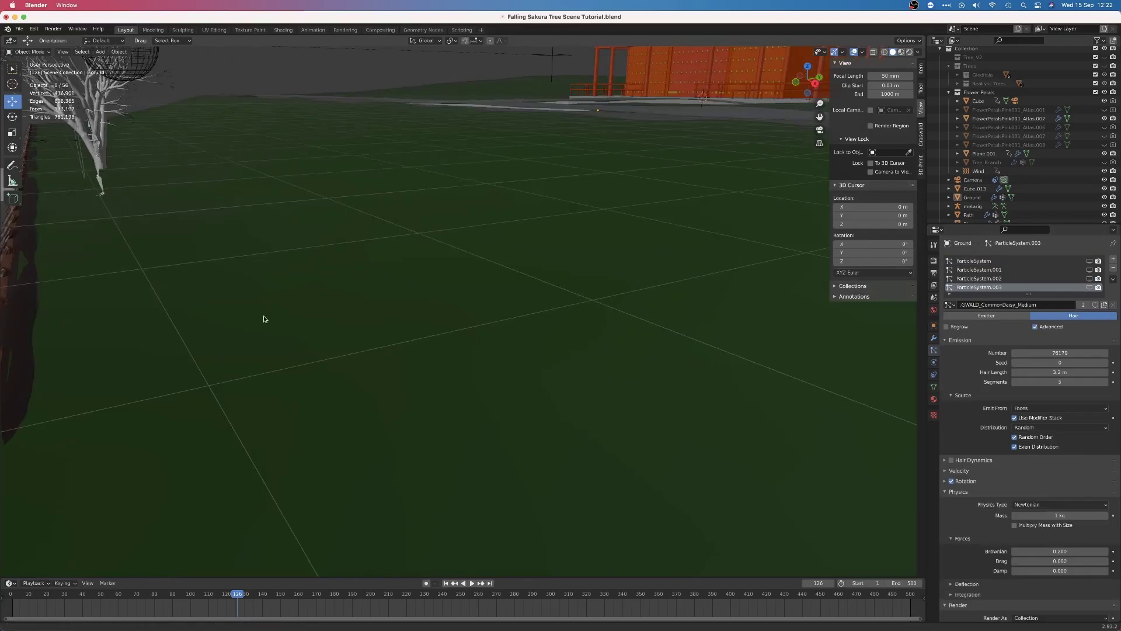
mouse_move(263, 318)
middle_mouse_down()
mouse_move(278, 315)
mouse_move(268, 309)
mouse_move(280, 299)
mouse_move(279, 329)
mouse_move(235, 265)
mouse_move(333, 366)
mouse_move(395, 388)
mouse_move(390, 396)
mouse_move(405, 387)
middle_mouse_up()
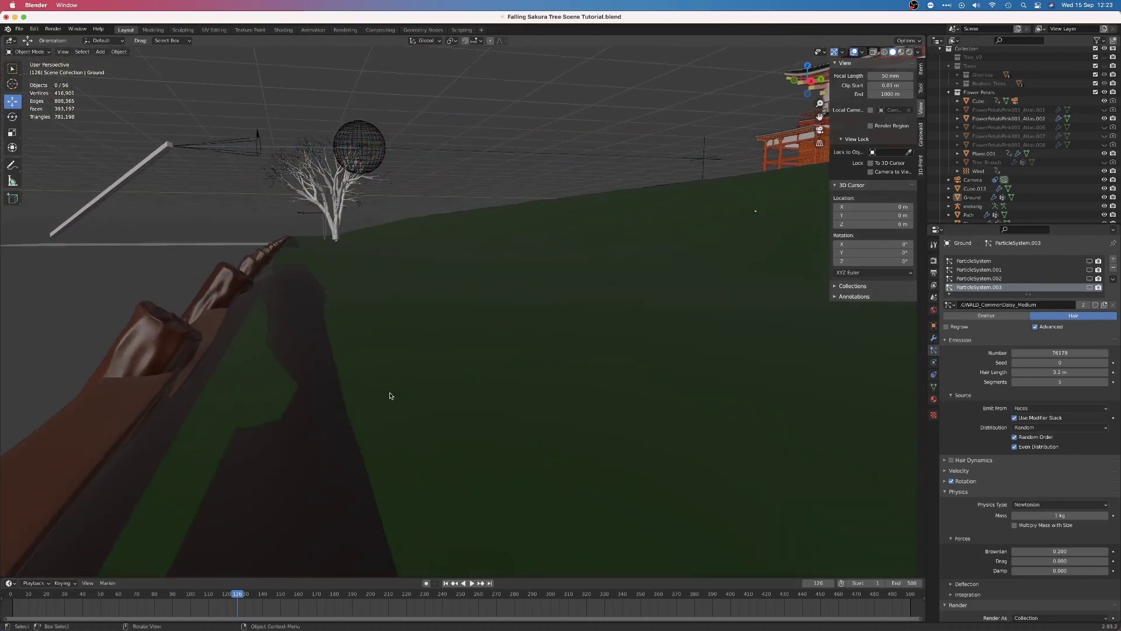
Step: Select the wooden rail fence Cube.013, inspect its mesh up close in Edit Mode, then return to Object Mode
left_click(405, 386)
key("Tab")
key("KP_Decimal")
scroll(583, 388, "down", 5)
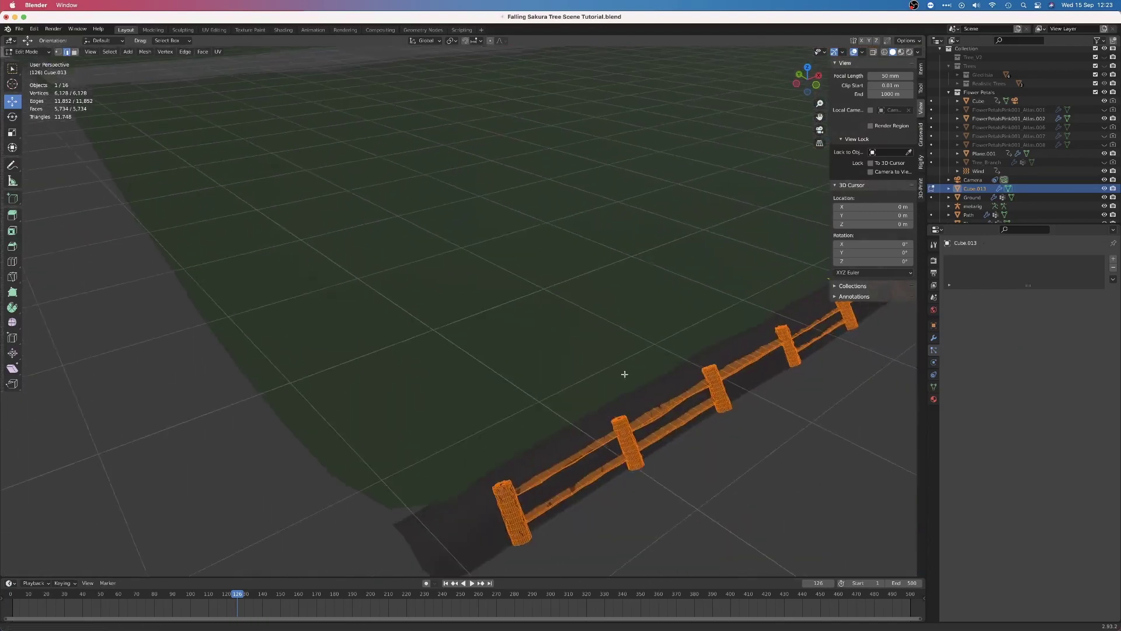
scroll(618, 370, "up", 8)
scroll(605, 350, "down", 5)
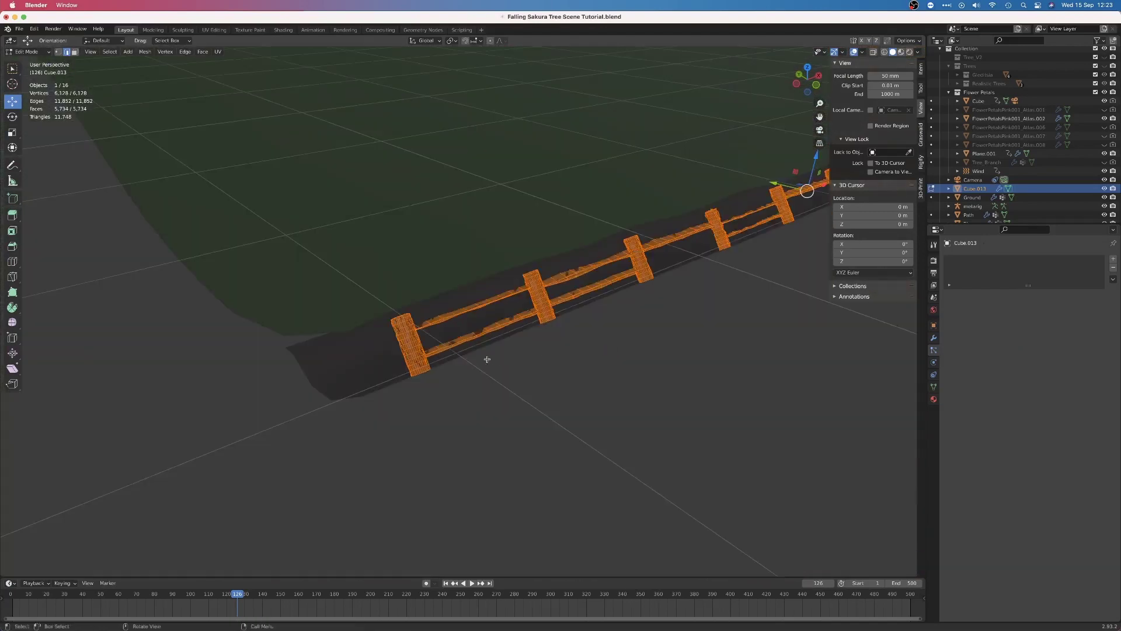
key("Tab")
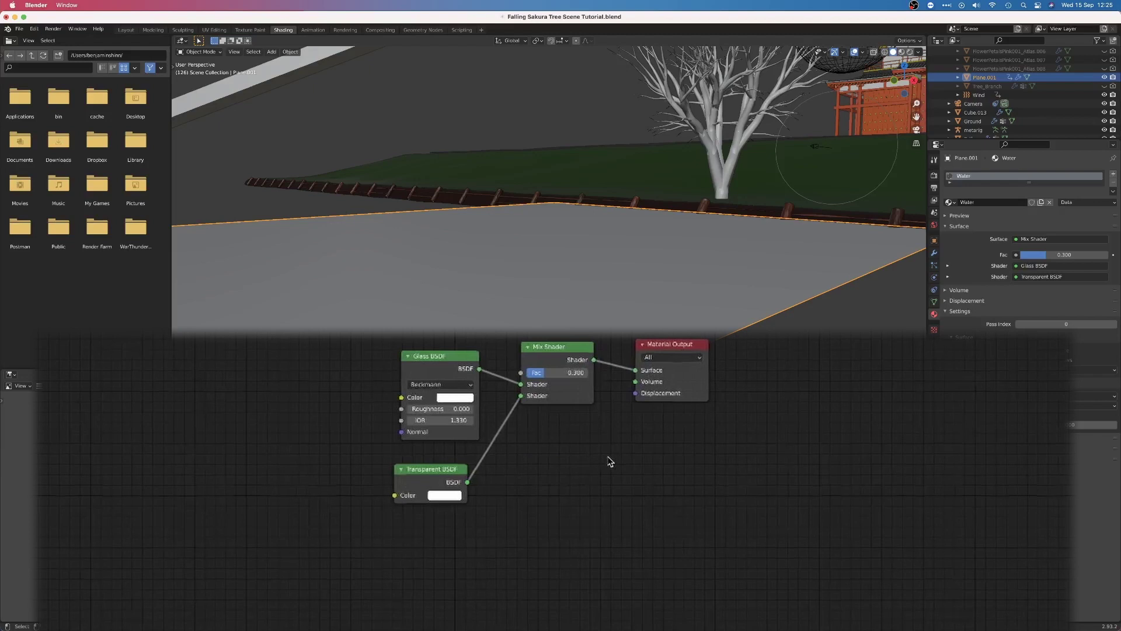
Step: Pan and zoom the node editor to bring the water material nodes into view
middle_click_drag(610, 462, 586, 547)
scroll(709, 496, "up", 2)
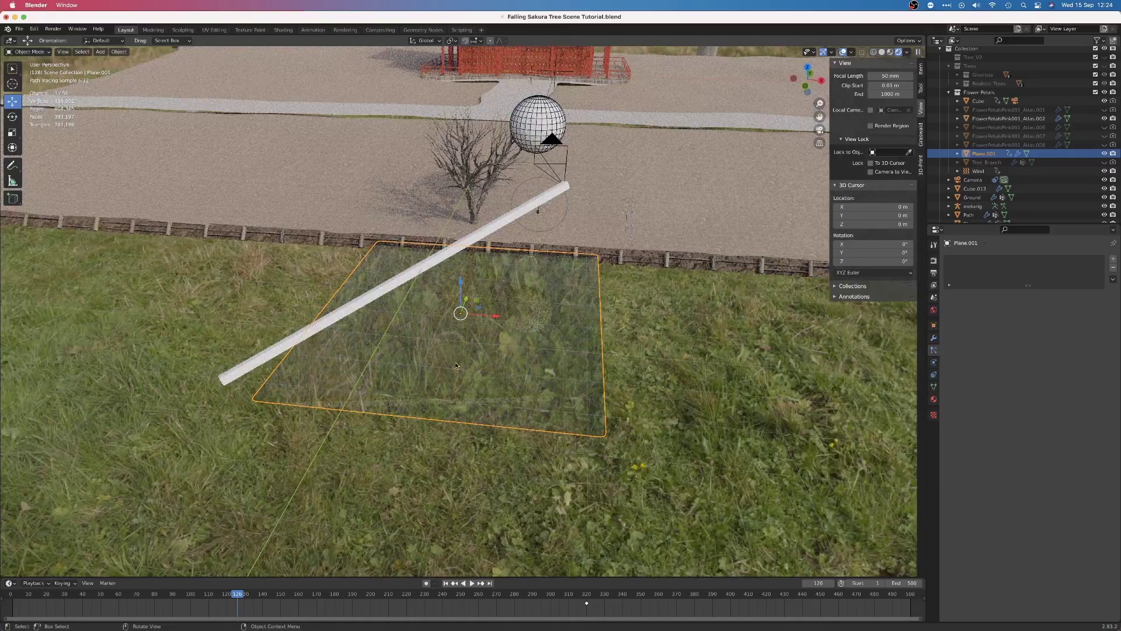
Step: Orbit around the water plane and zoom in on it
middle_click_drag(467, 381, 498, 318)
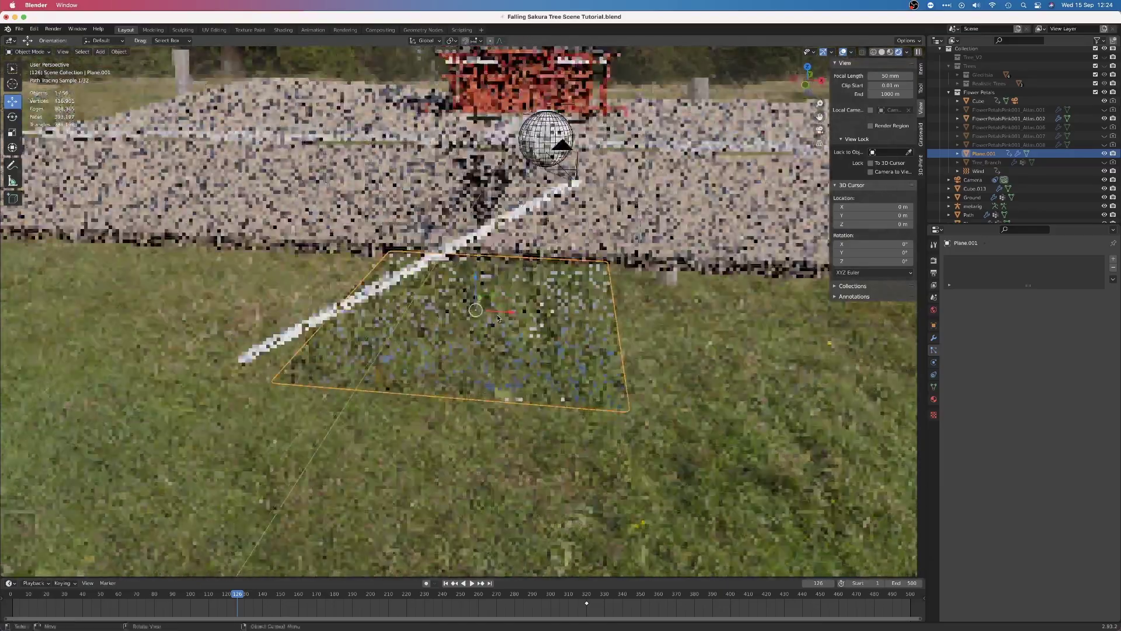
scroll(498, 319, "up", 5)
scroll(498, 318, "up", 3)
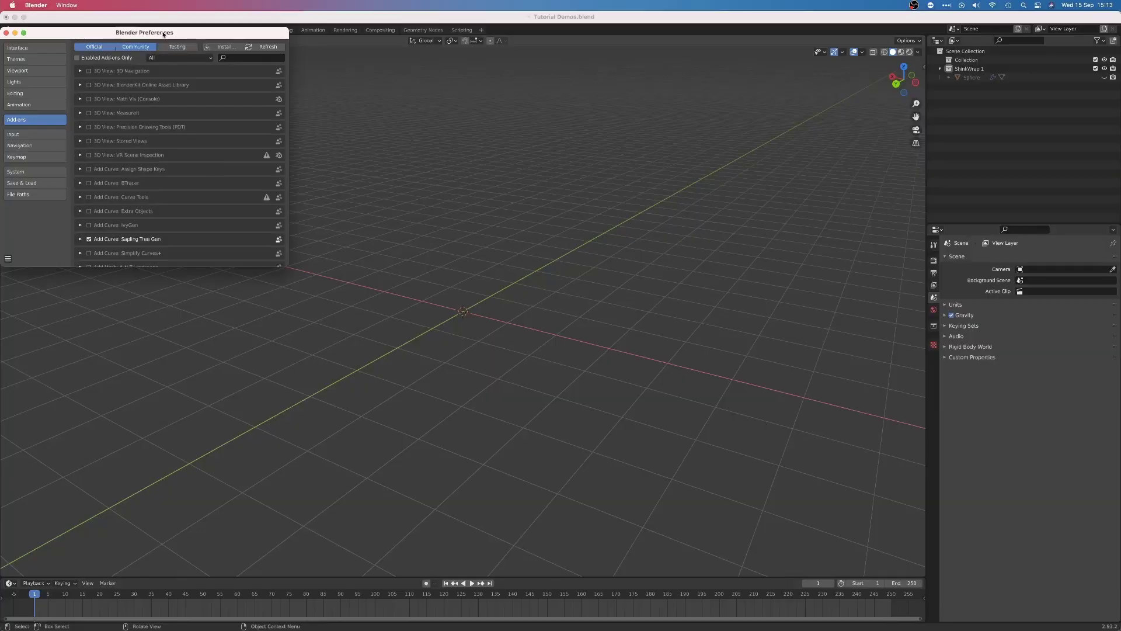
Step: Find the Sapling add-on with 'sap' and load the japanese_maple tree preset
left_click_drag(164, 34, 227, 54)
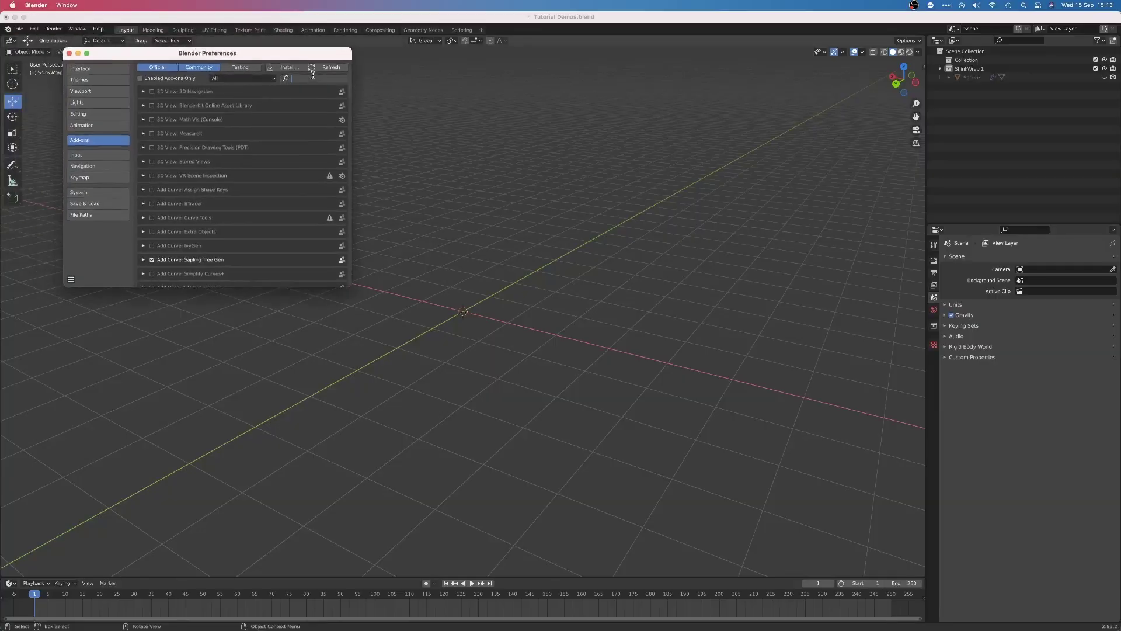
type("sap")
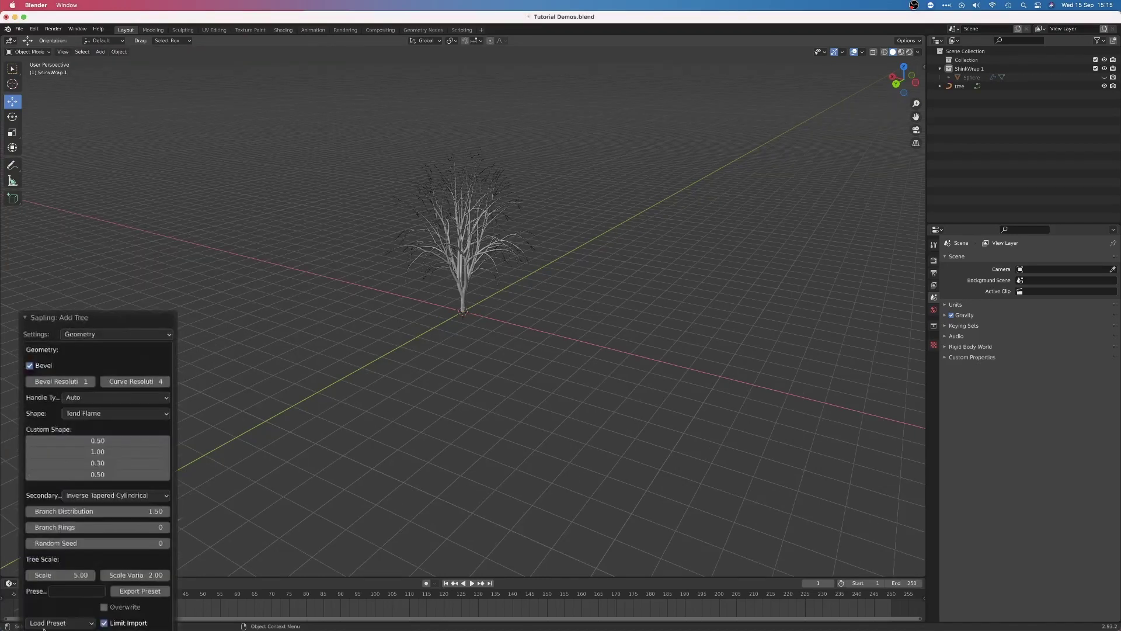
left_click(47, 622)
left_click(50, 610)
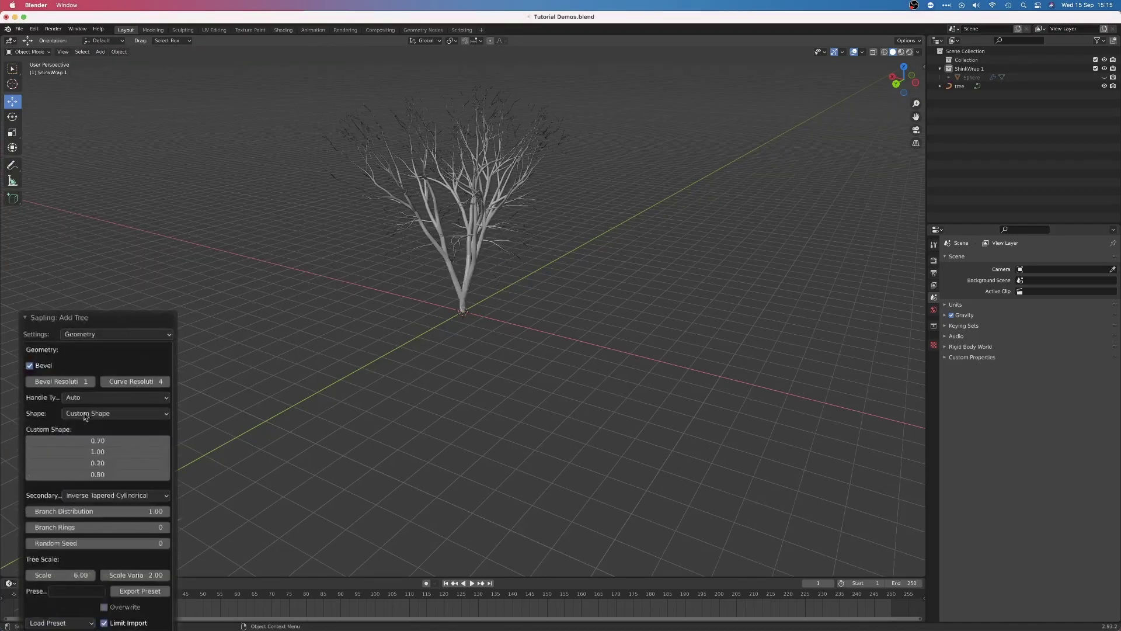
Step: Review the branch radius and armature/mesh settings, then apply the tree's Skin modifier
left_click(82, 335)
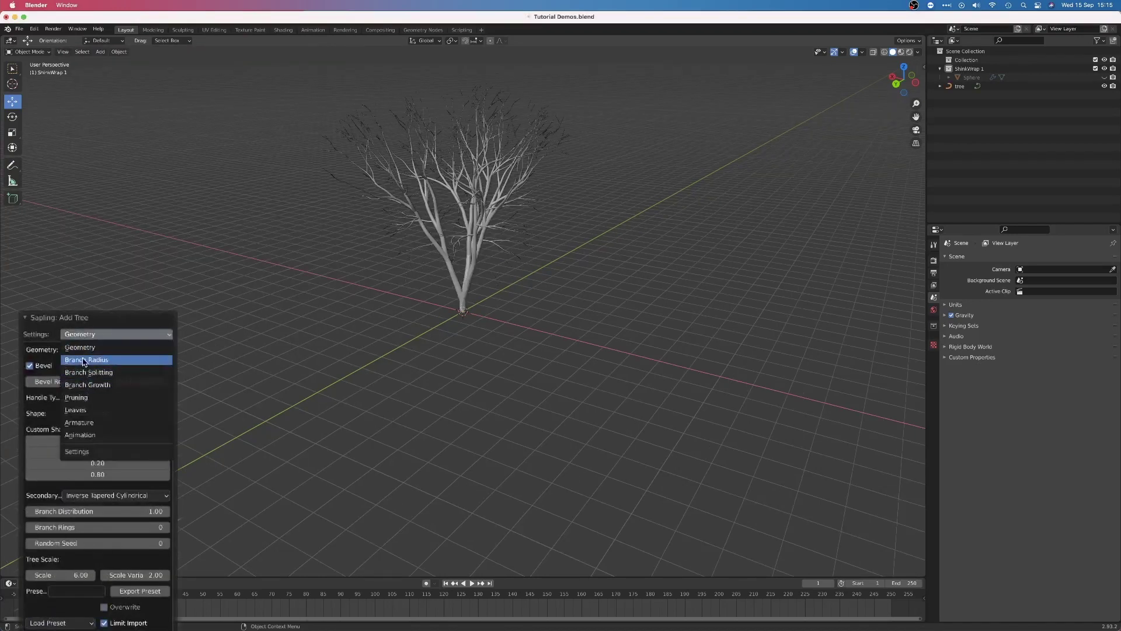
left_click(84, 362)
left_click(88, 422)
left_click(94, 506)
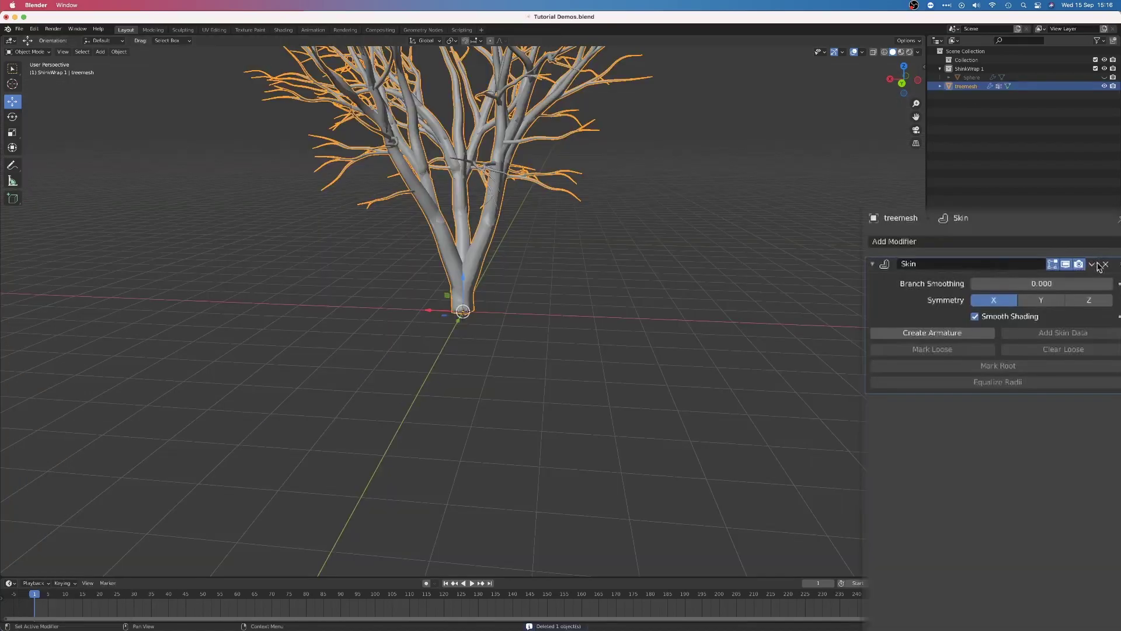
left_click(1091, 264)
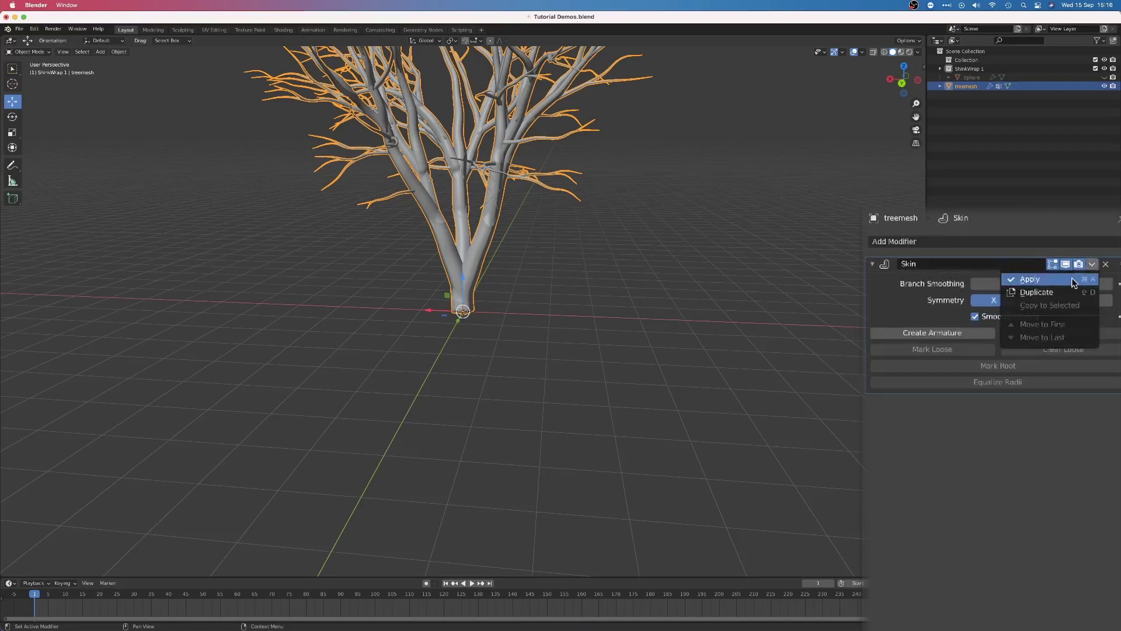
left_click(1072, 280)
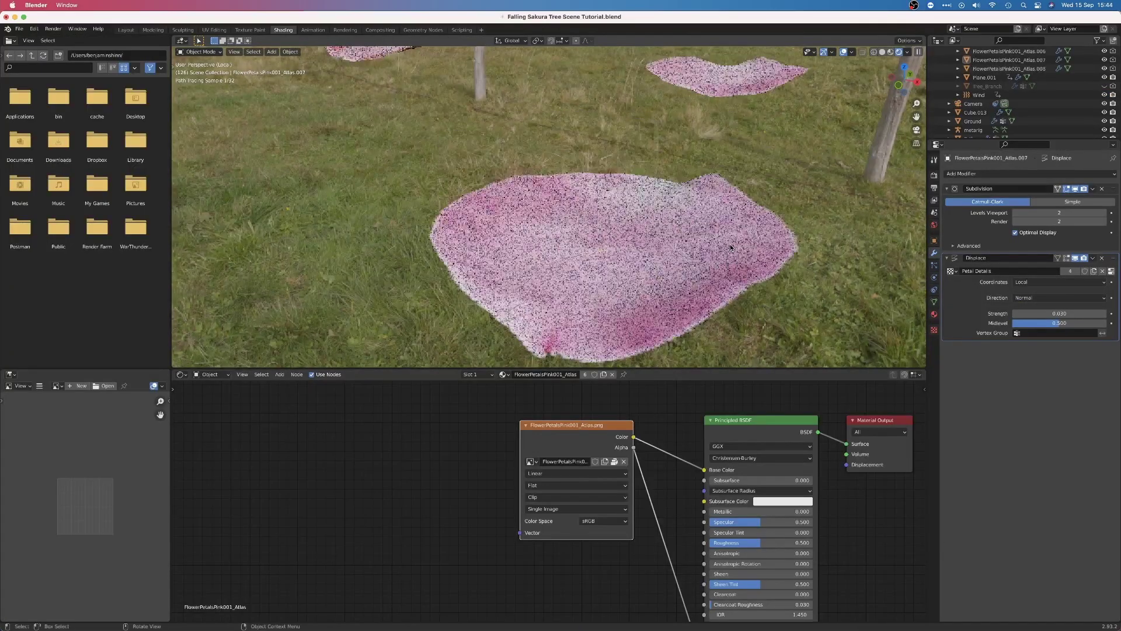
Step: Zoom in on a petal in Material Preview and toggle its Displace modifier viewport display off and on
scroll(730, 247, "up", 4)
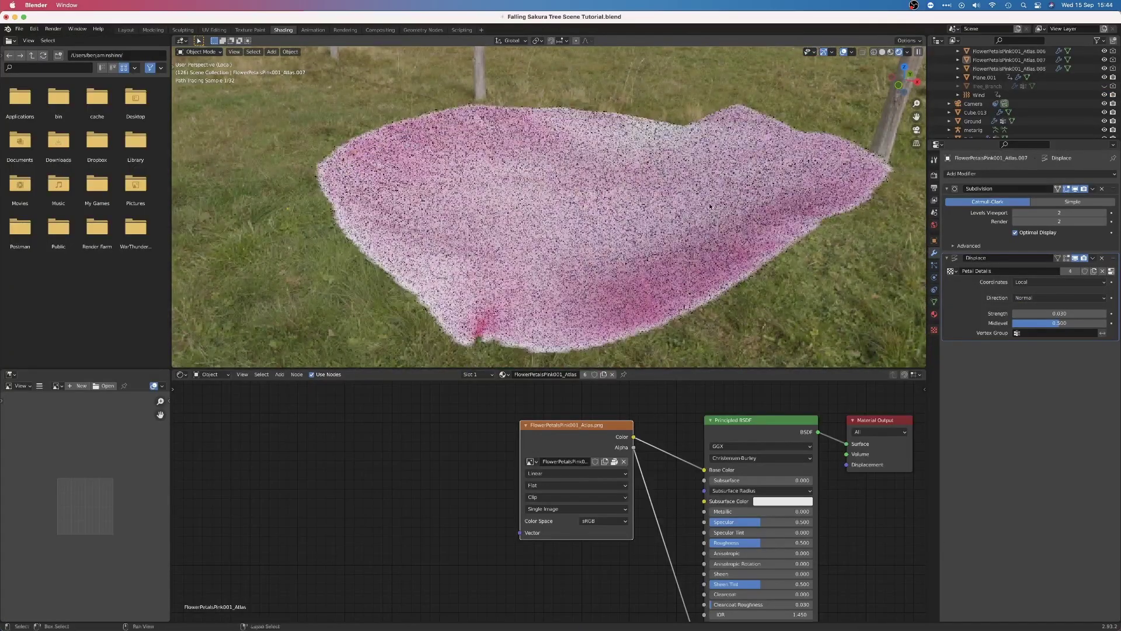
key("z")
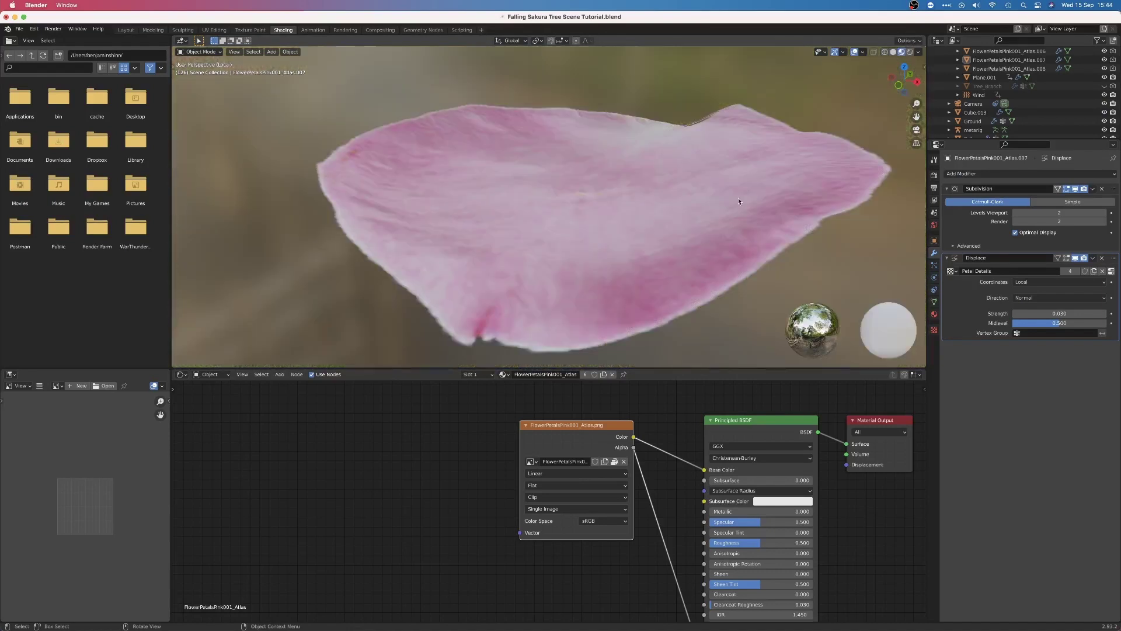
left_click(1074, 258)
left_click(1075, 259)
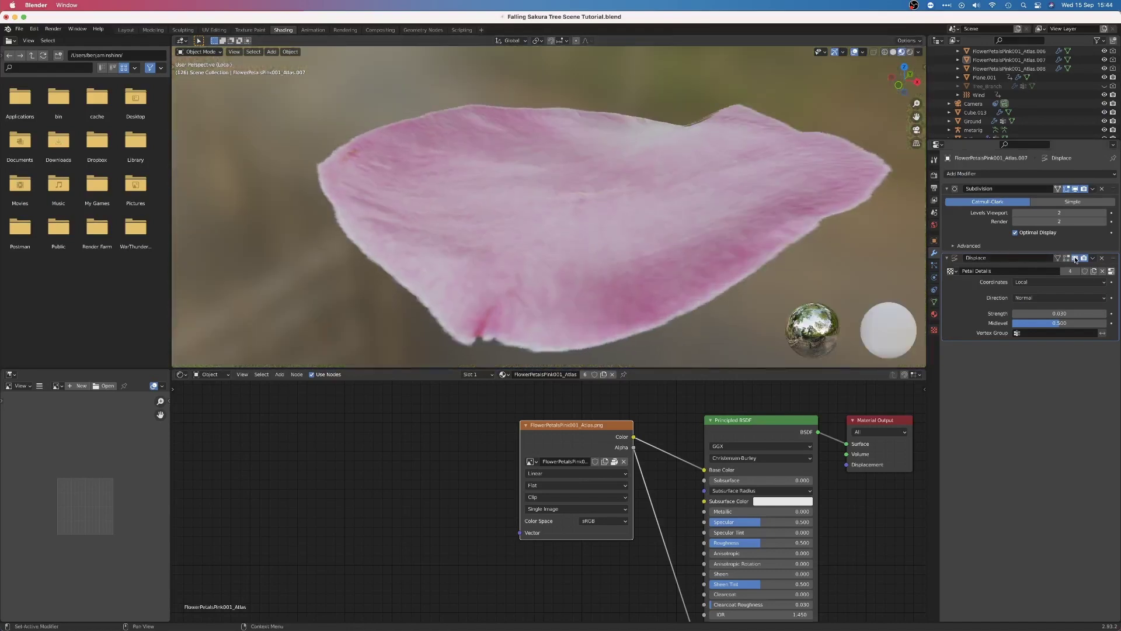
left_click(1075, 259)
left_click(1076, 259)
scroll(560, 250, "down", 8)
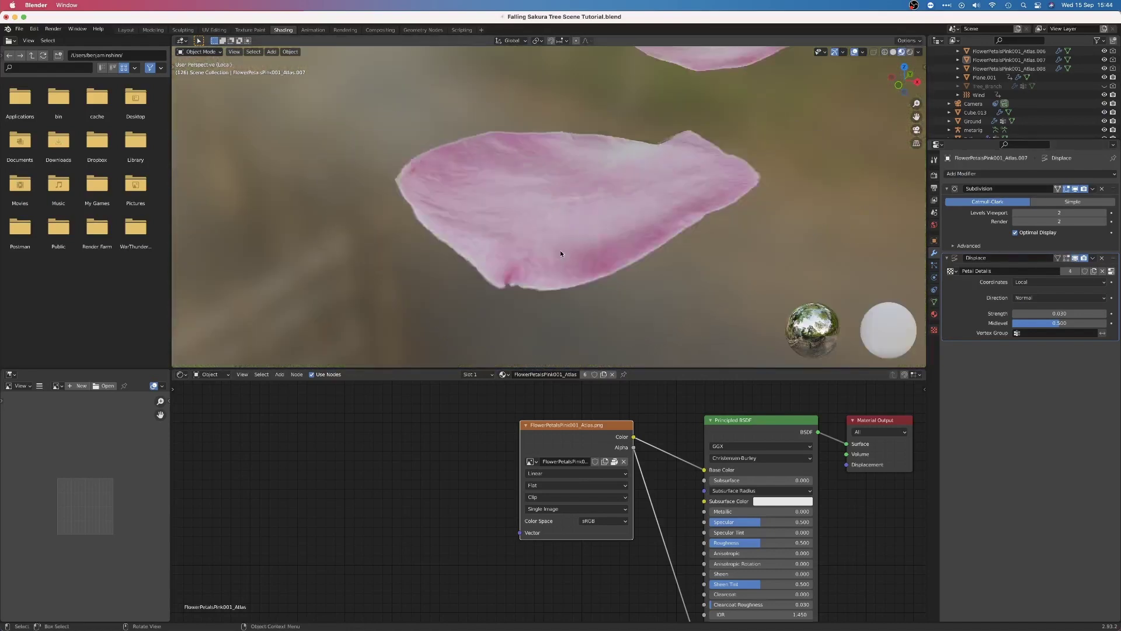
Step: Switch to the UV Editing workspace and zoom in on the petal's UV island
left_click(214, 30)
scroll(665, 414, "up", 2)
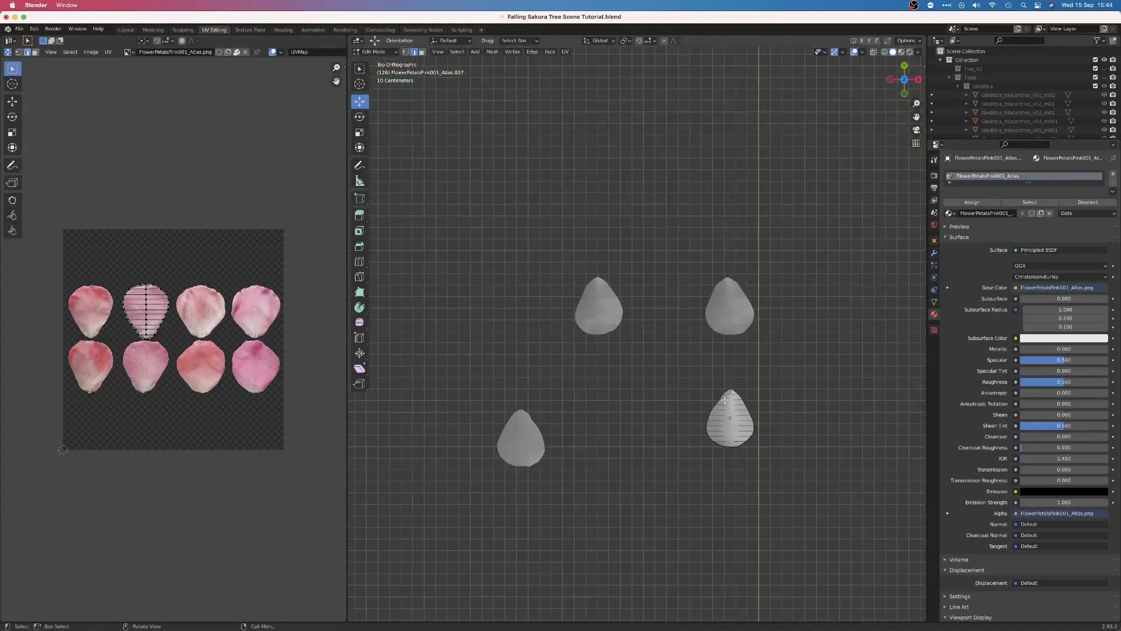
scroll(173, 331, "up", 7)
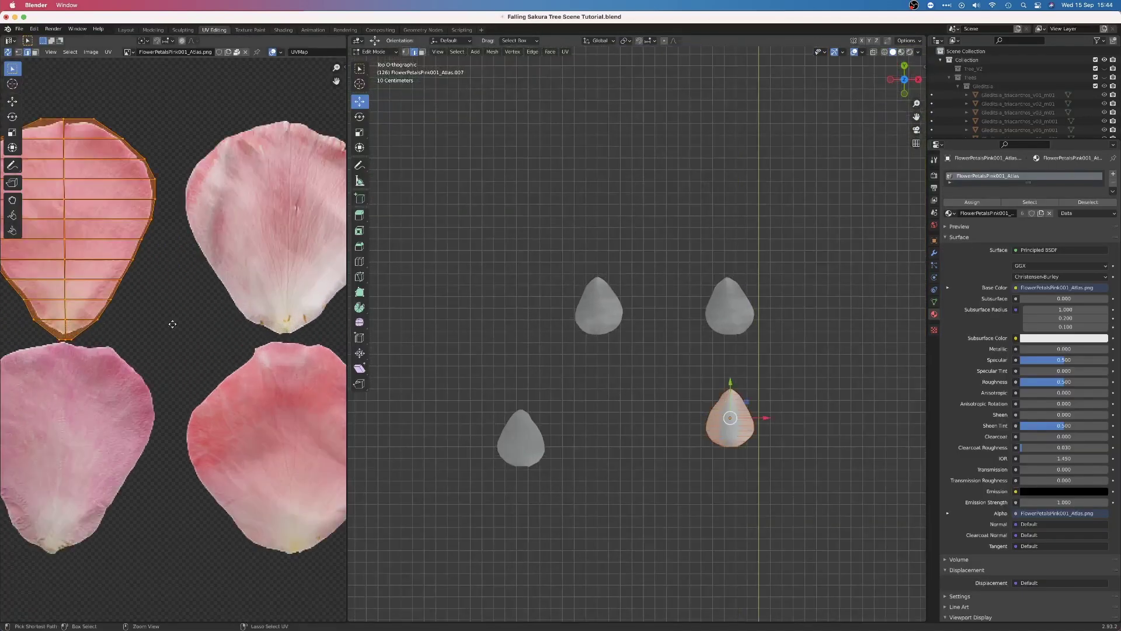
Step: Center the UV view and select all faces of the bottom-left petal to show its UV island
scroll(175, 329, "down", 4)
scroll(229, 336, "up", 2)
middle_click_drag(229, 336, 305, 401)
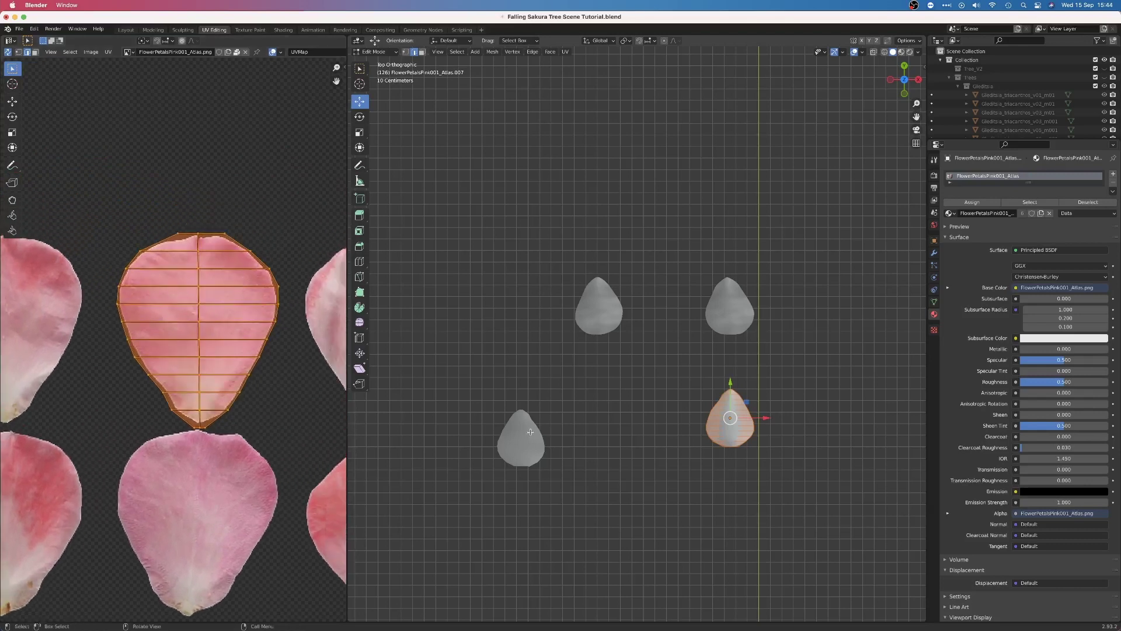
left_click(525, 441)
key("ctrl+l")
scroll(103, 366, "down", 1)
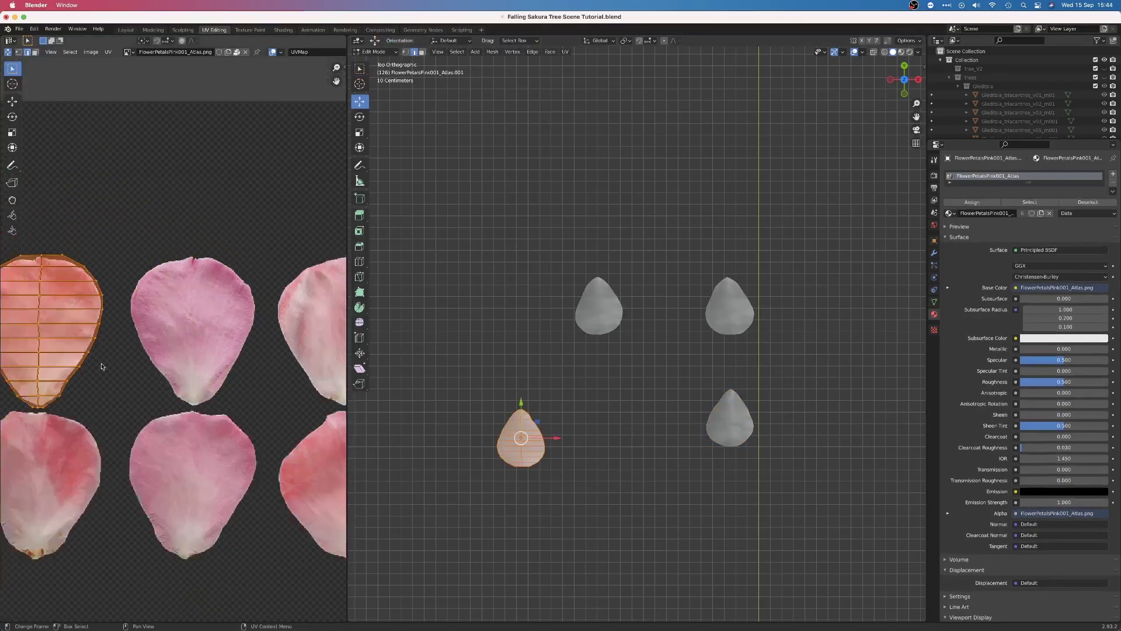
scroll(102, 366, "down", 2)
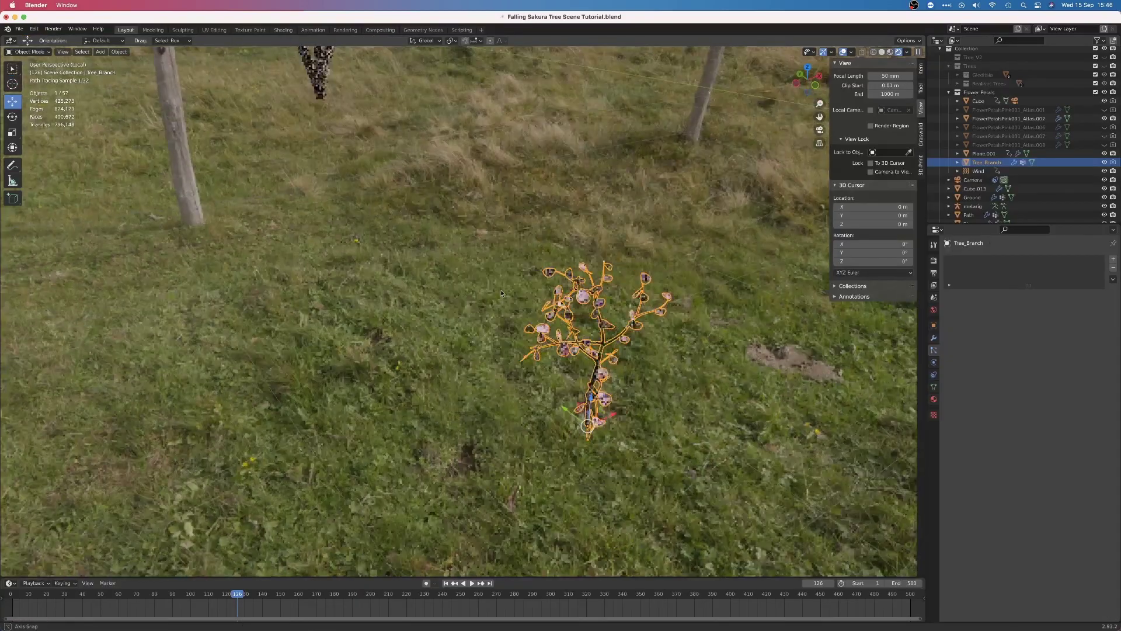
Step: Switch to solid shading, select the treemesh and enable its ParticleSystem viewport display
middle_click_drag(501, 293, 501, 292)
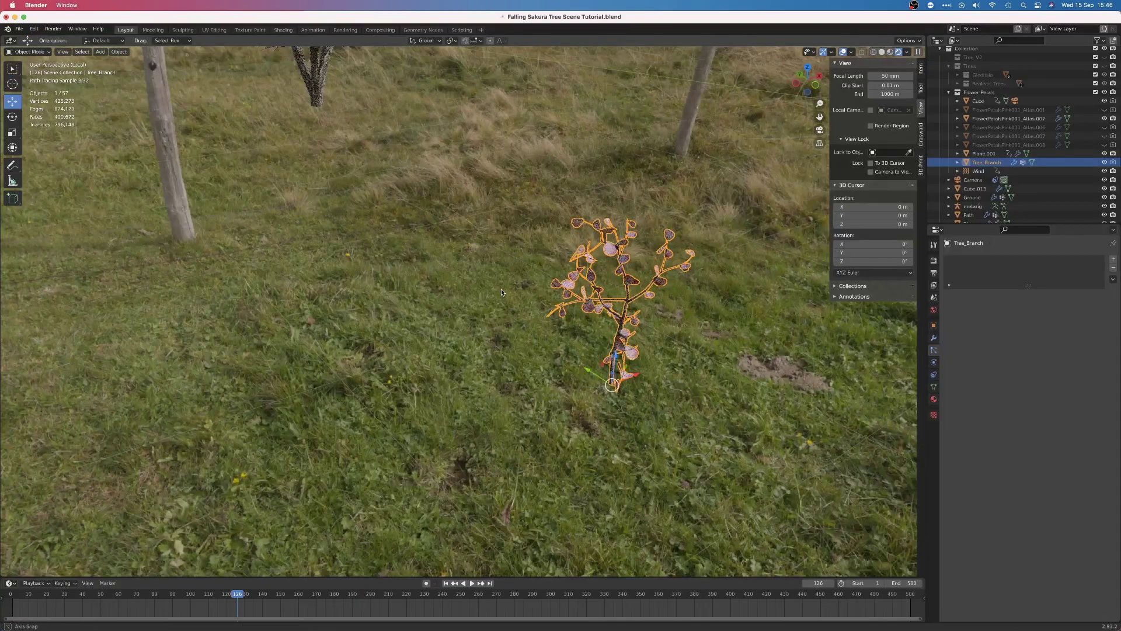
left_click(881, 53)
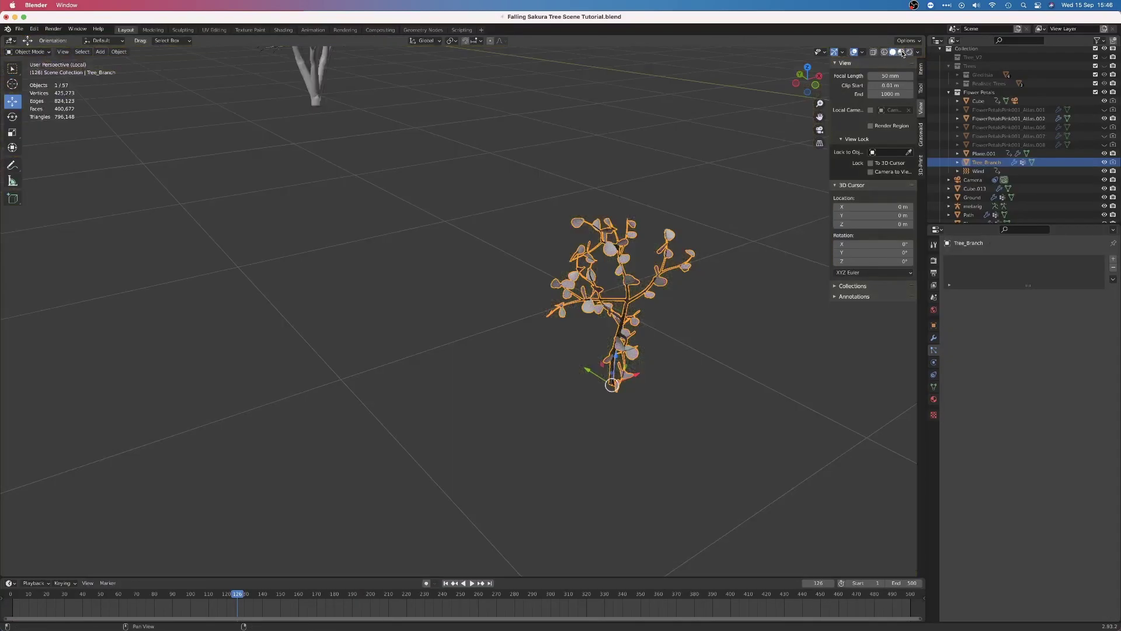
left_click(426, 233)
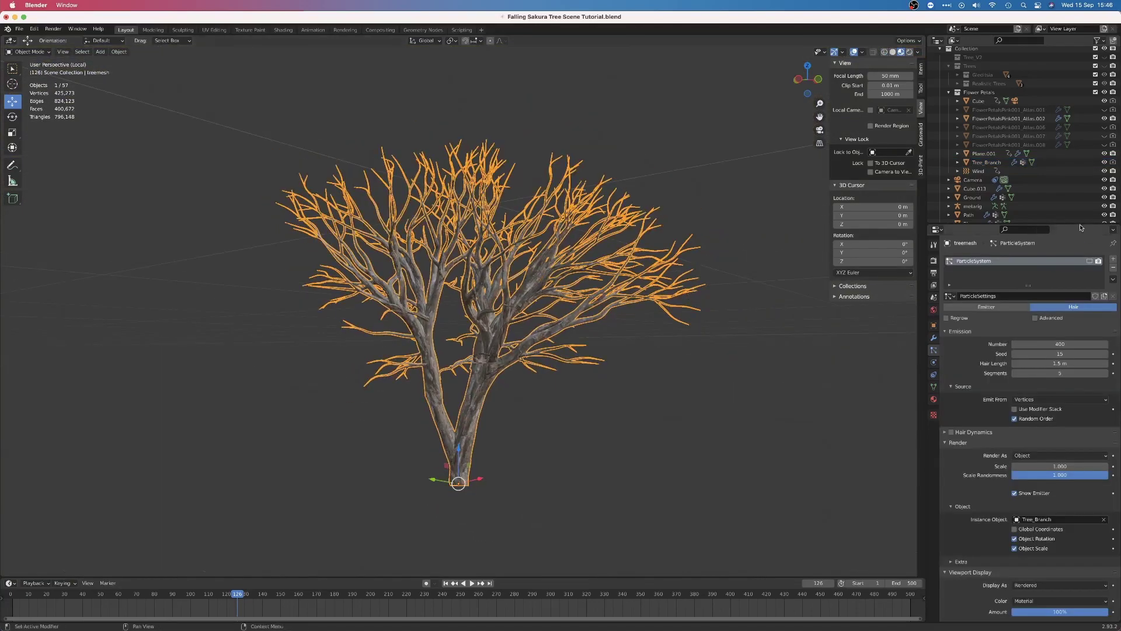
left_click(1090, 261)
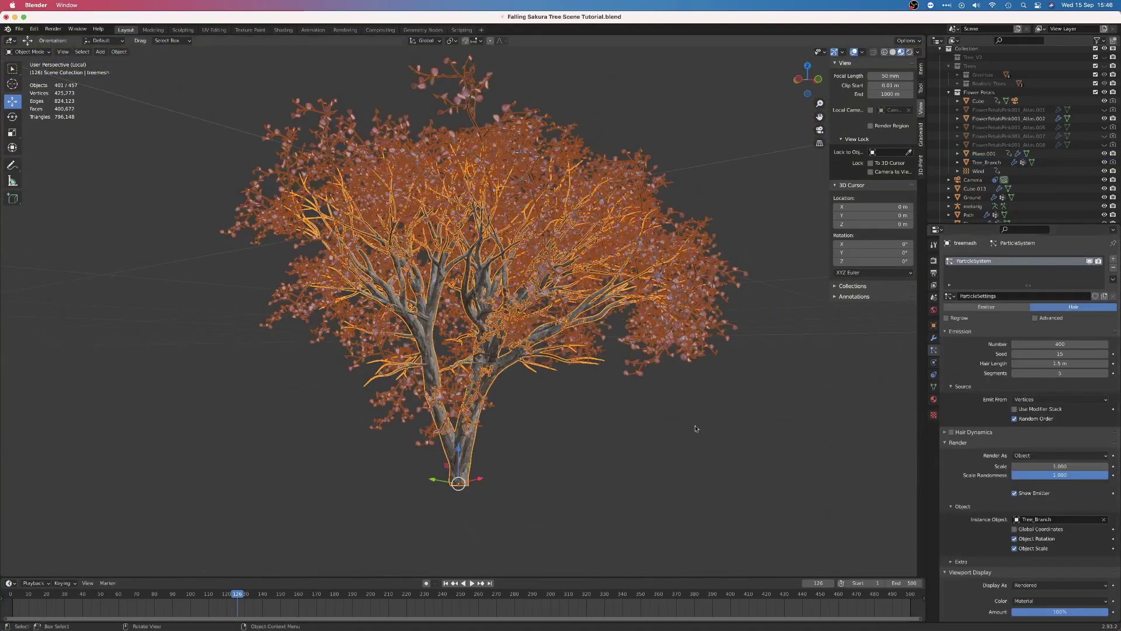
Step: Orbit around the blossoming tree to view it from above and against the hillside, fence and pines
middle_click_drag(623, 409, 648, 457)
left_click(648, 456)
middle_click_drag(657, 397, 526, 422)
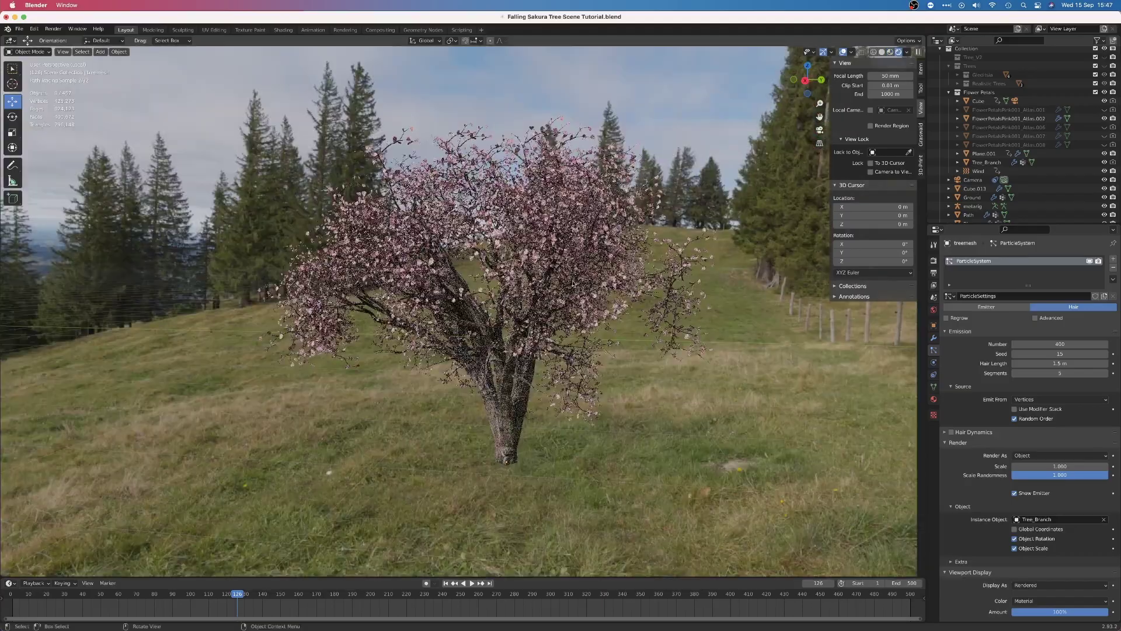
middle_click_drag(525, 281, 467, 281)
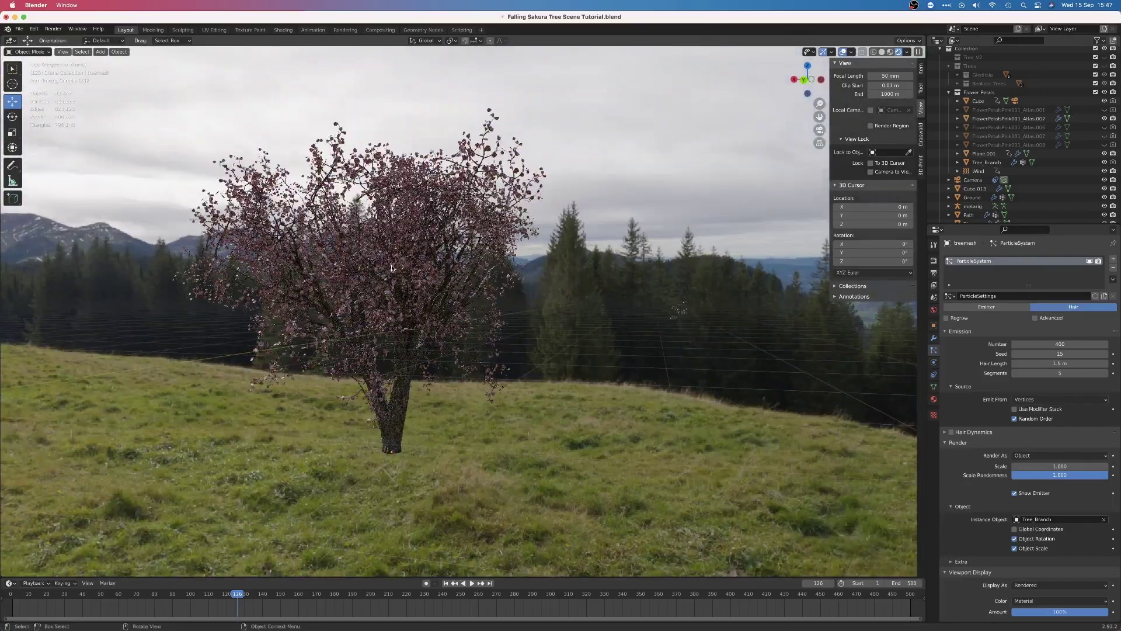
middle_click_drag(414, 271, 487, 256)
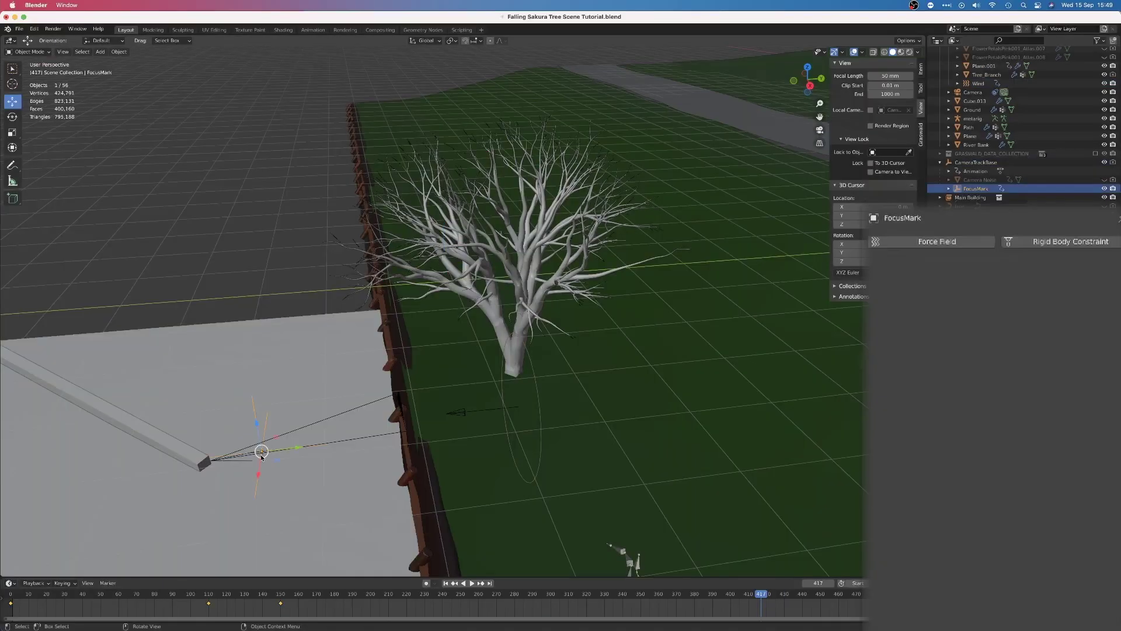
Step: Scroll through the petal's Cloth physics settings
scroll(950, 427, "down", 5)
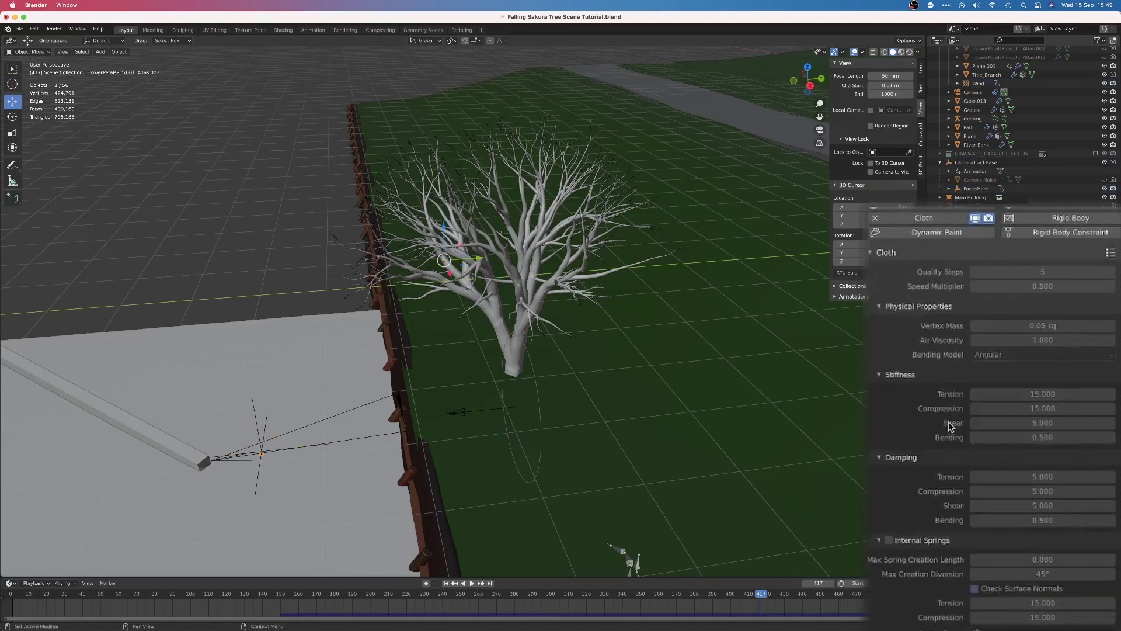
scroll(950, 430, "up", 5)
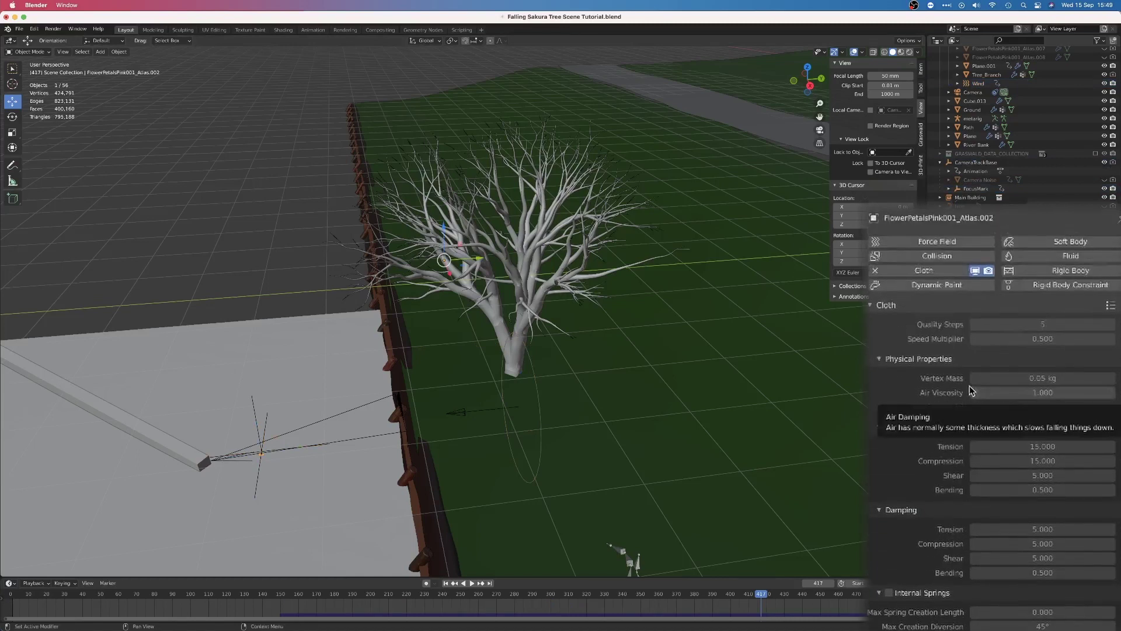
scroll(874, 383, "down", 9)
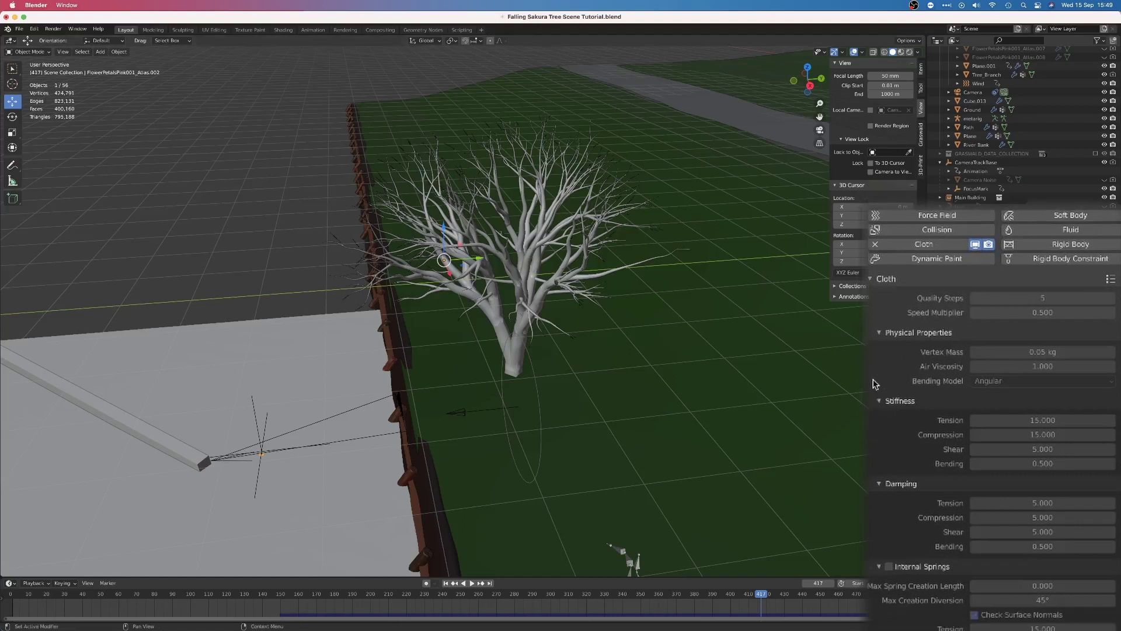
scroll(874, 384, "down", 9)
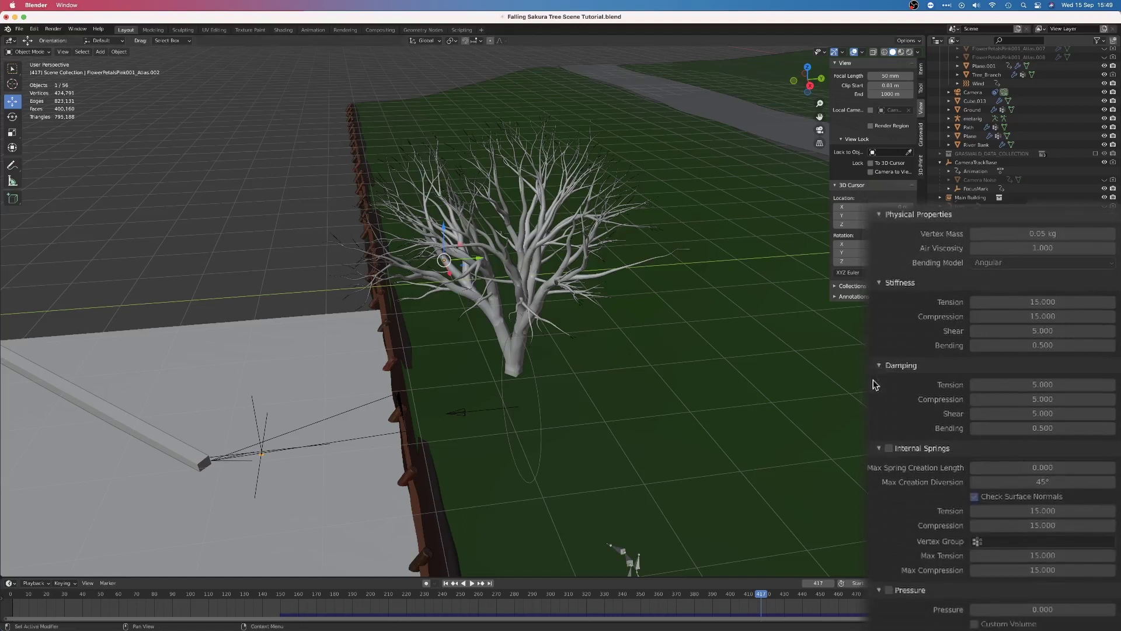
scroll(874, 384, "down", 12)
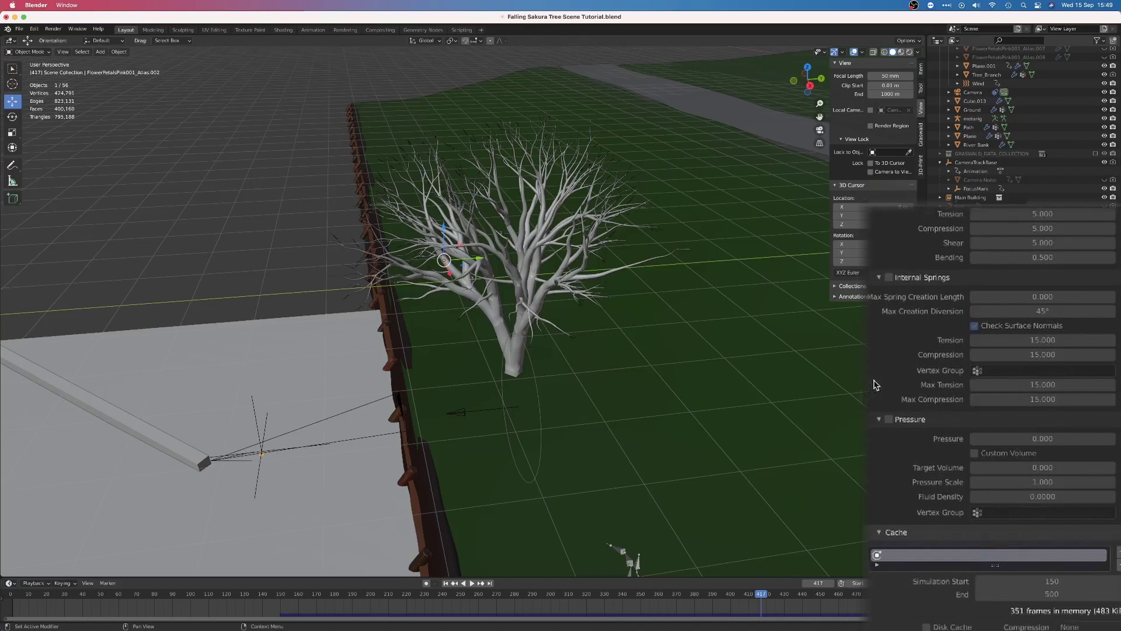
scroll(874, 383, "down", 4)
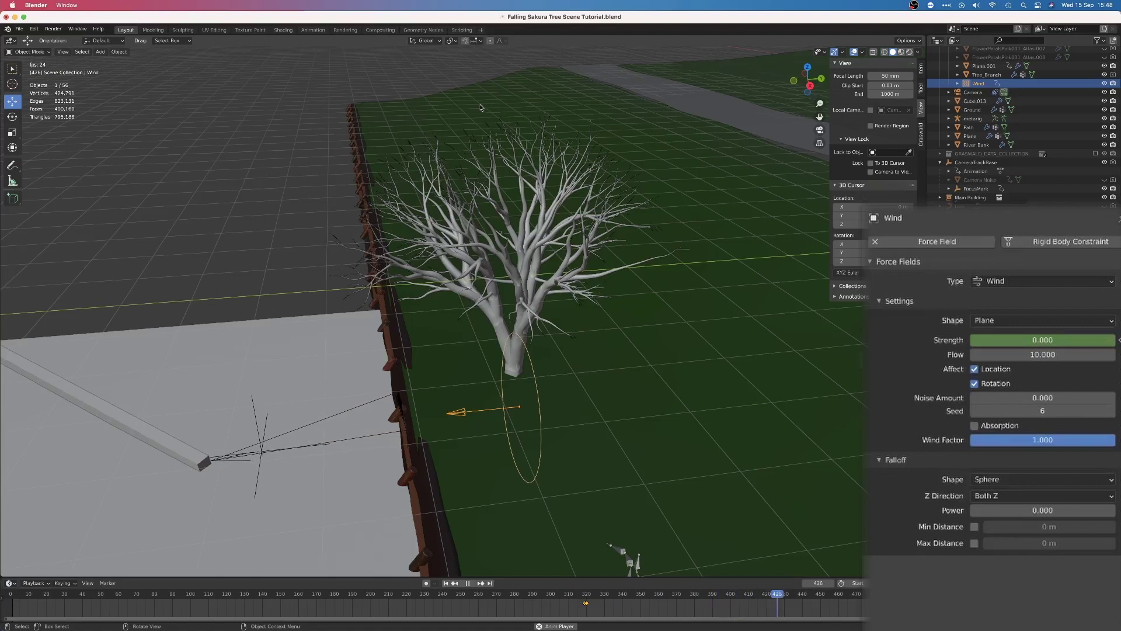
Step: Rewind the animation to an earlier frame and look through the scene camera
left_click(566, 594)
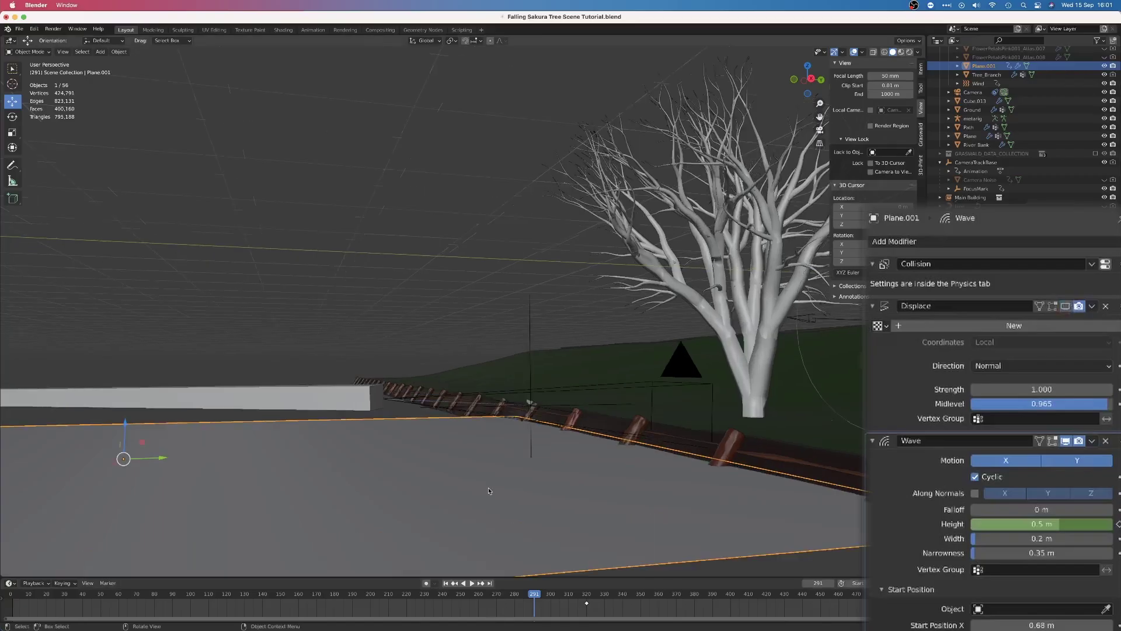
key("KP_0")
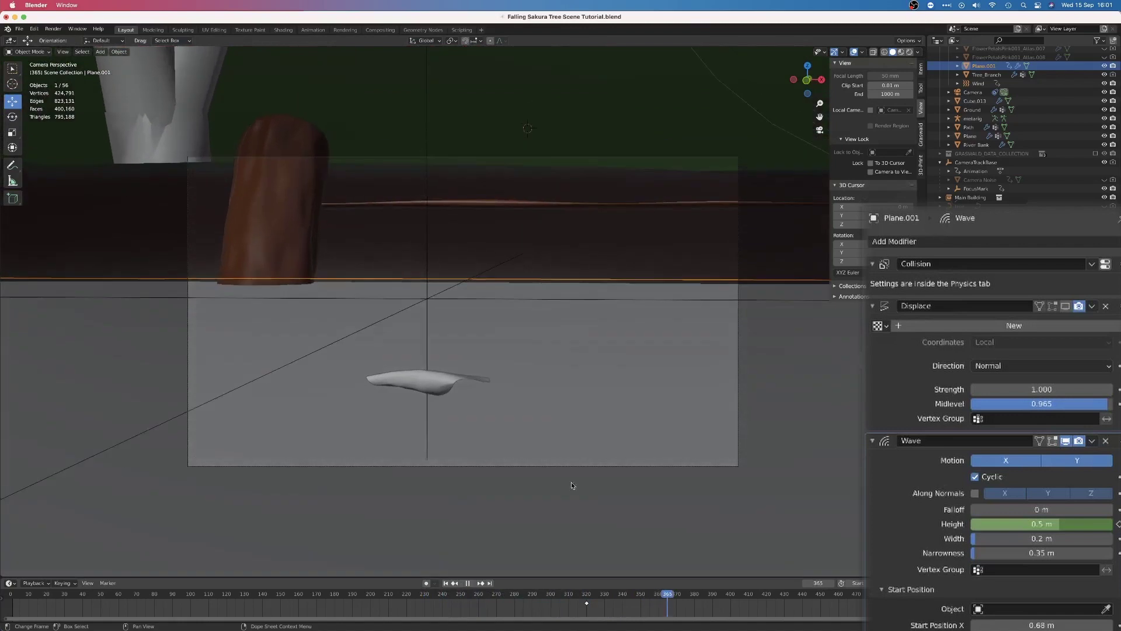
Step: Scrub to frame 365 and toggle the river's Displace modifier viewport display off and back on
middle_click_drag(571, 482, 607, 429)
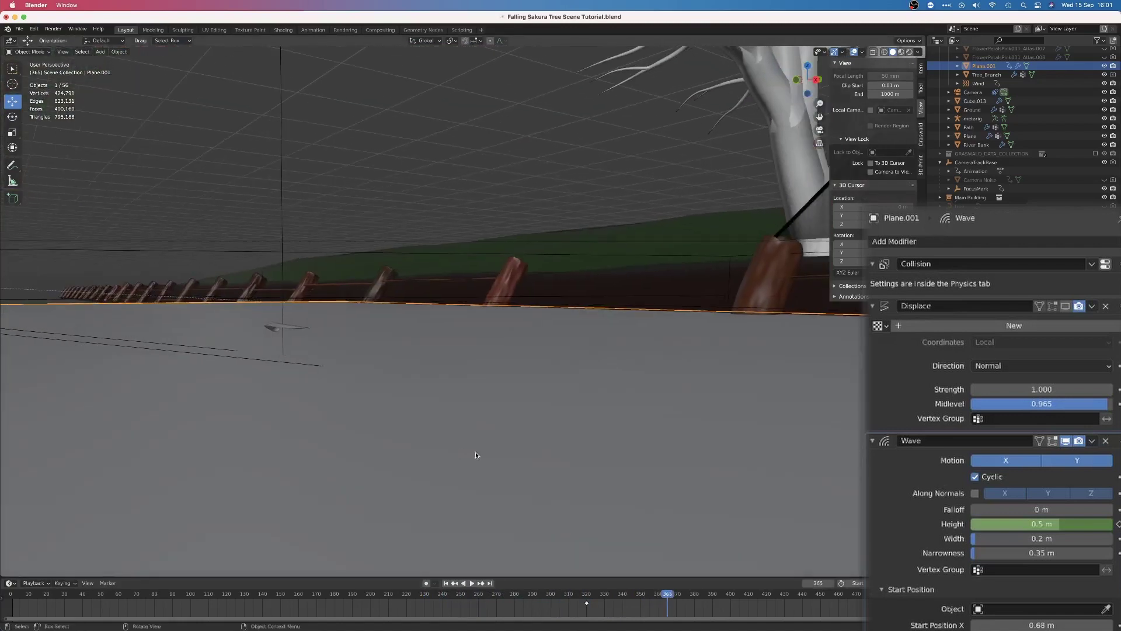
left_click(1065, 306)
left_click(1066, 306)
left_click(1066, 306)
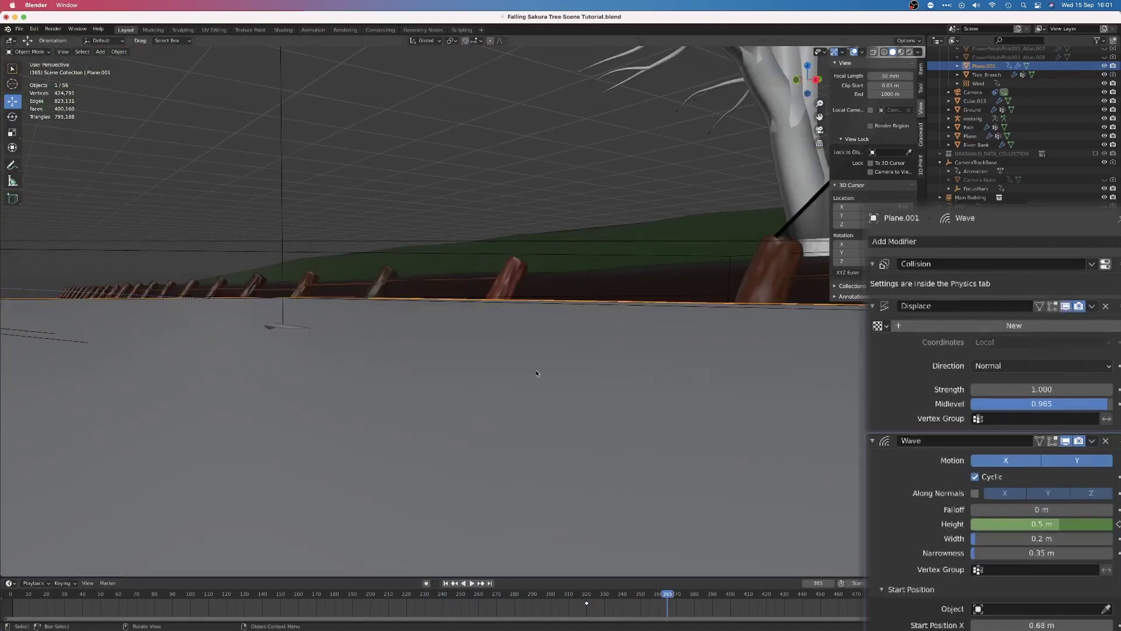
scroll(537, 374, "up", 5, "shift")
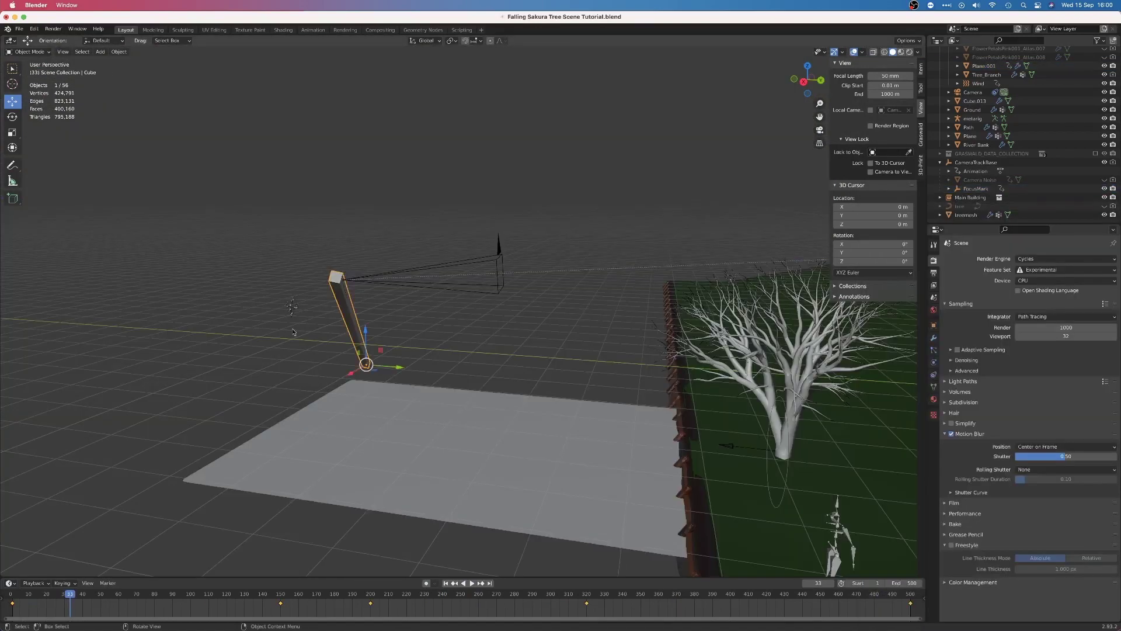
Step: Rotate the long bar with R, constrained to Z, X and Y, so it lies flat beside the ground plane
middle_click_drag(207, 428, 275, 432)
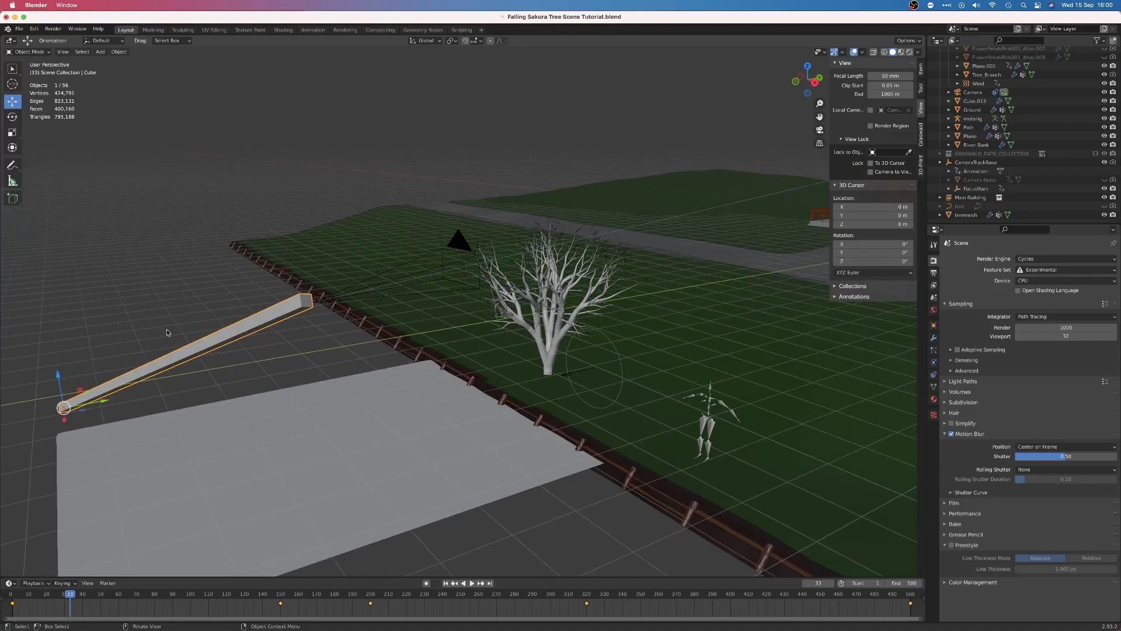
key("r")
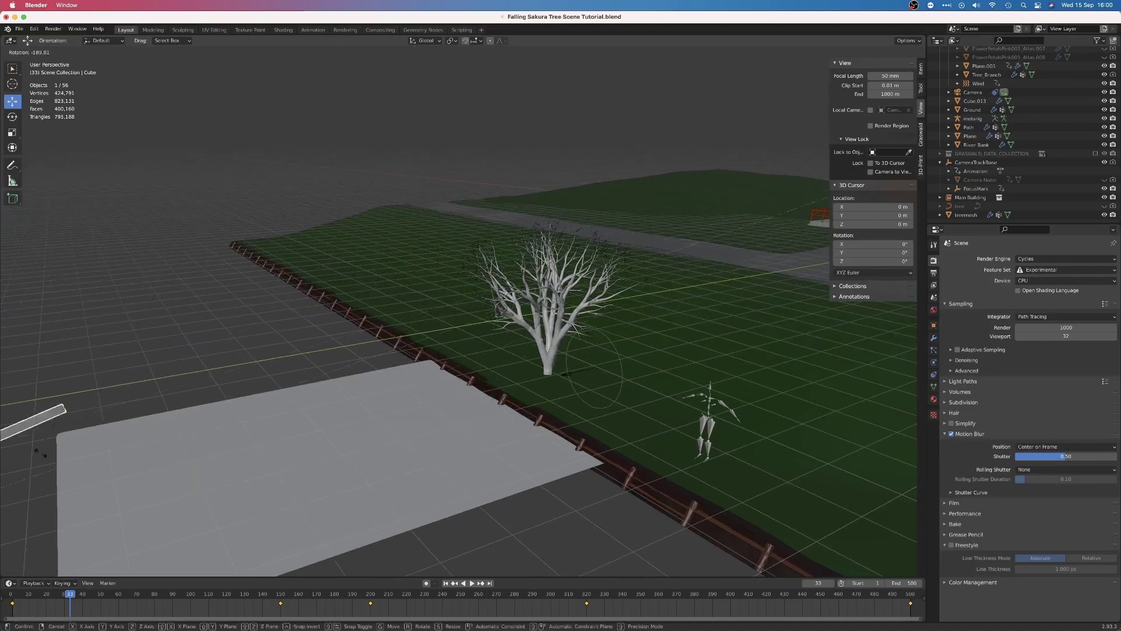
key("z")
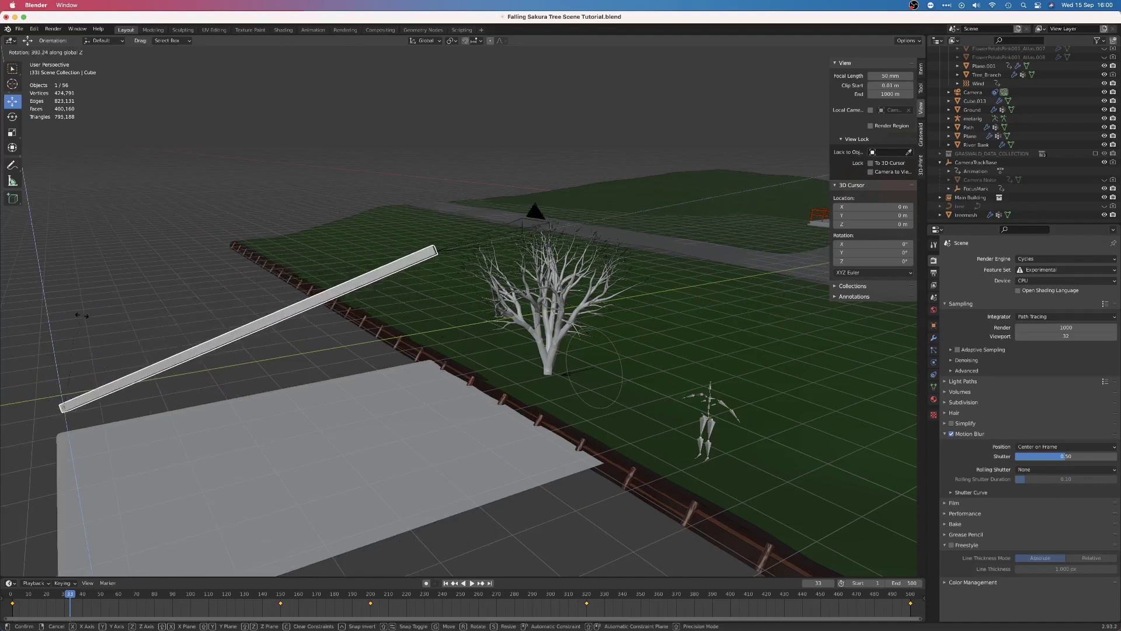
key("x")
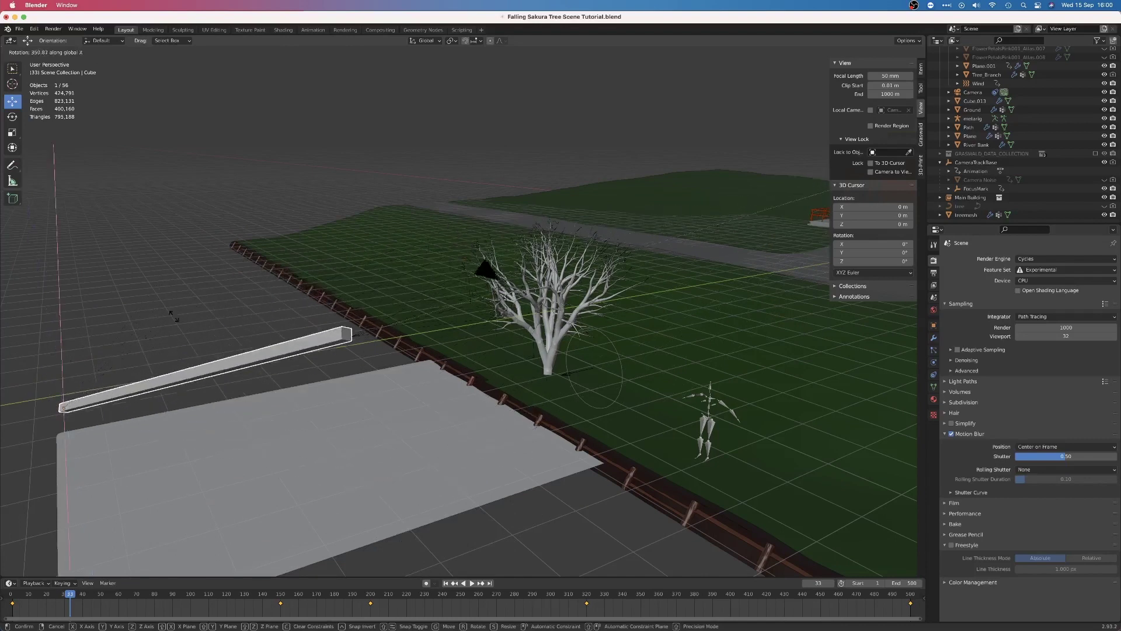
key("y")
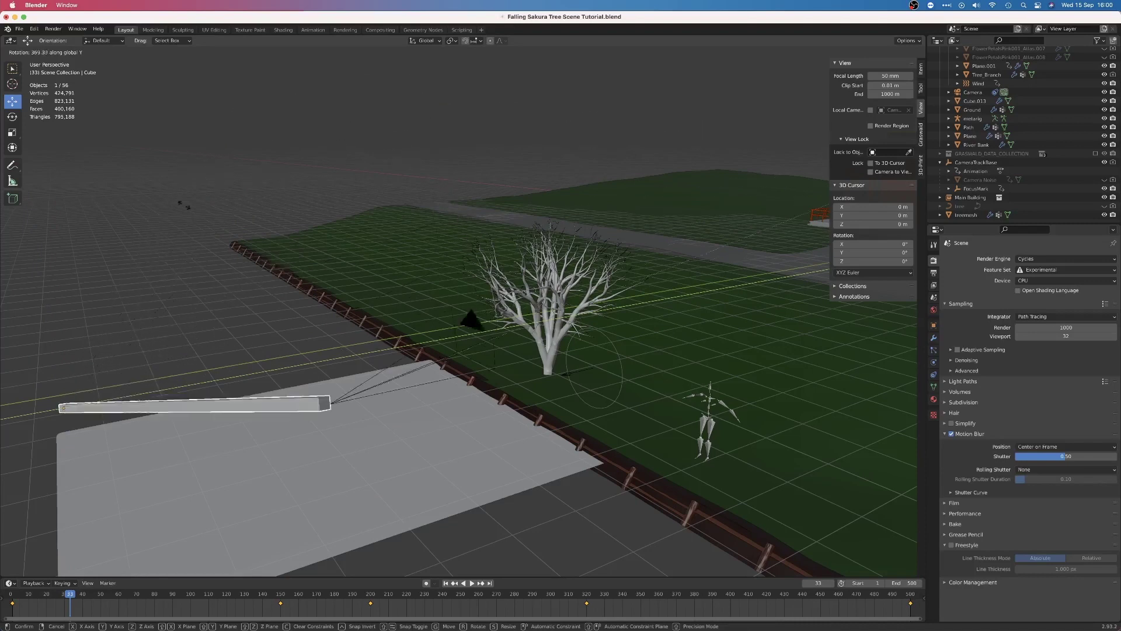
left_click(198, 252)
middle_click_drag(286, 268, 370, 255)
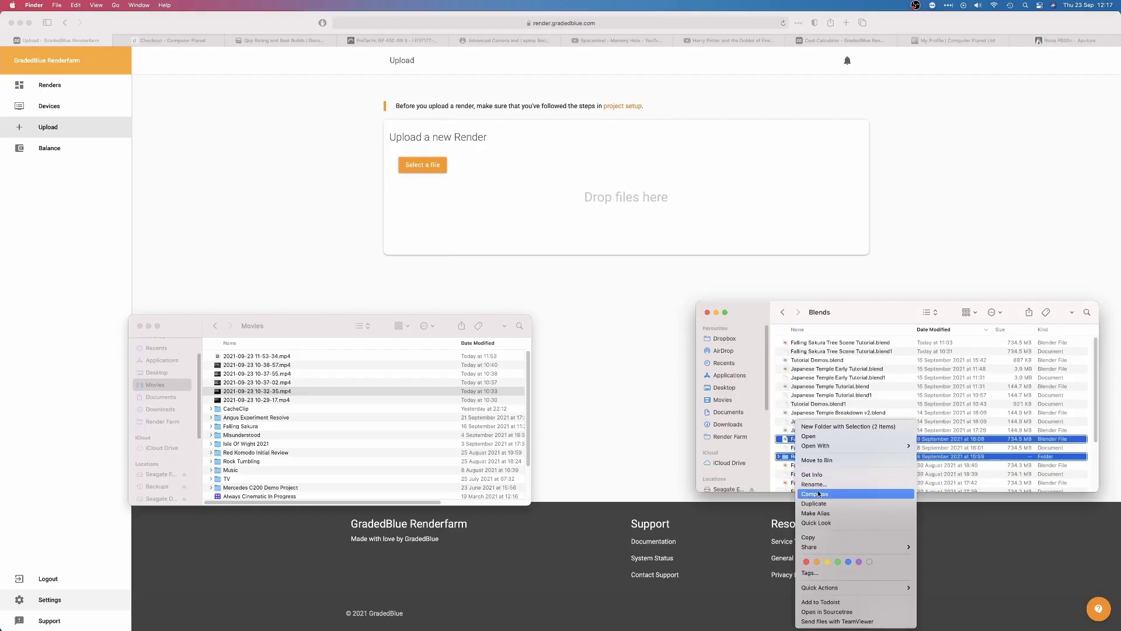
Step: Compress the blend file and its folder, then save and start Sakura Tree Render for frames 1–500
left_click(819, 494)
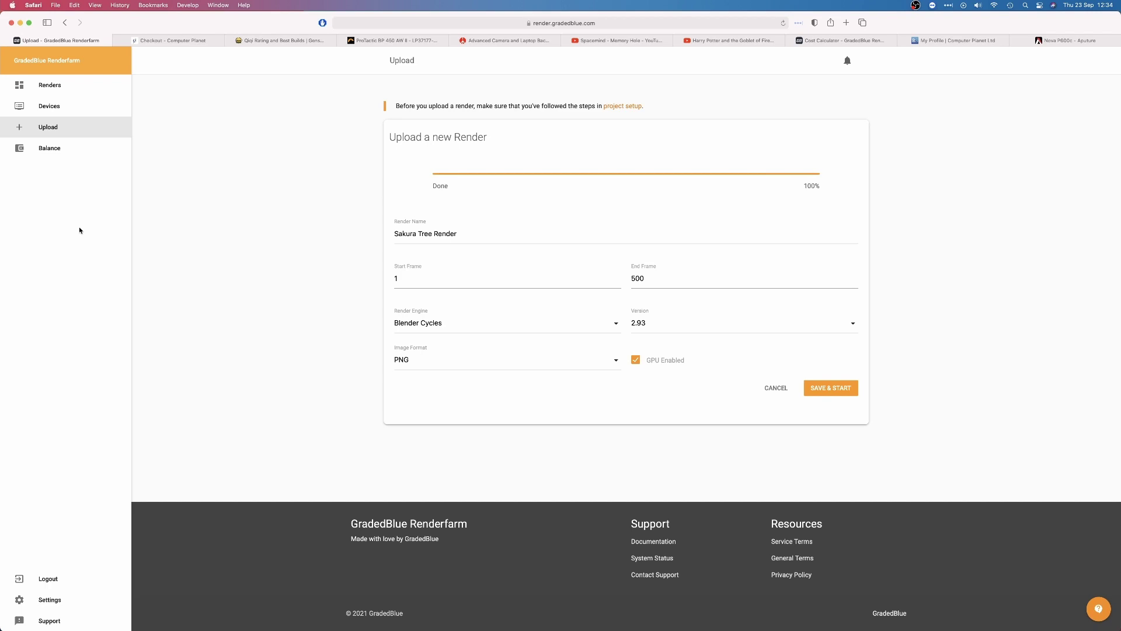
left_click(837, 387)
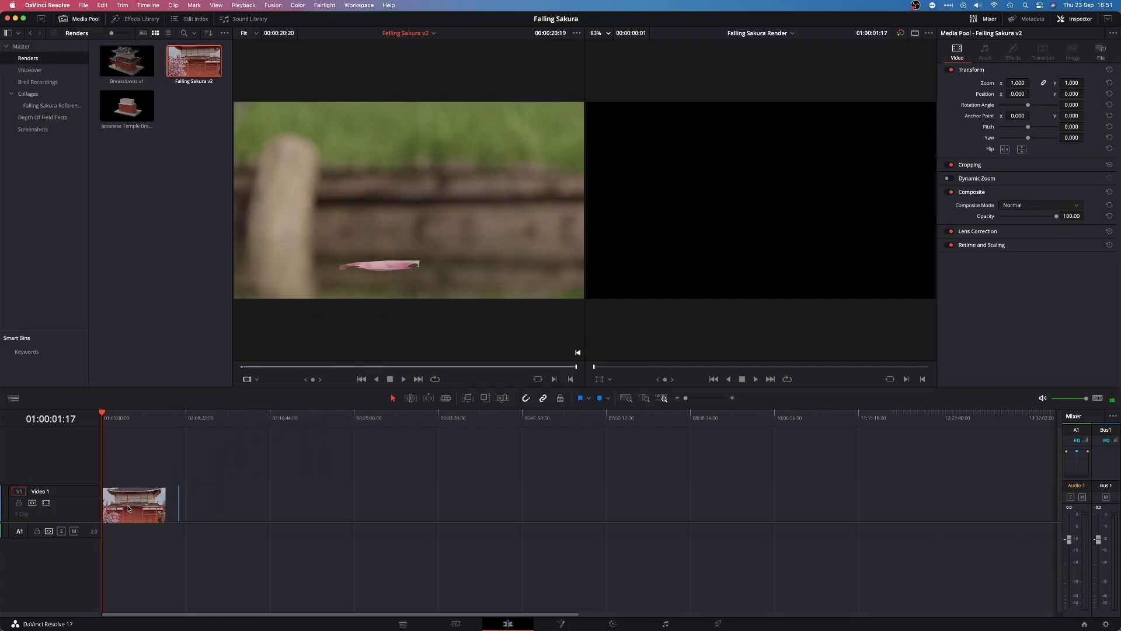
Step: Move the Falling Sakura v2 clip to the timeline start, then apply FilmConvert Pro 2.20 to node 02
left_click_drag(129, 508, 95, 510)
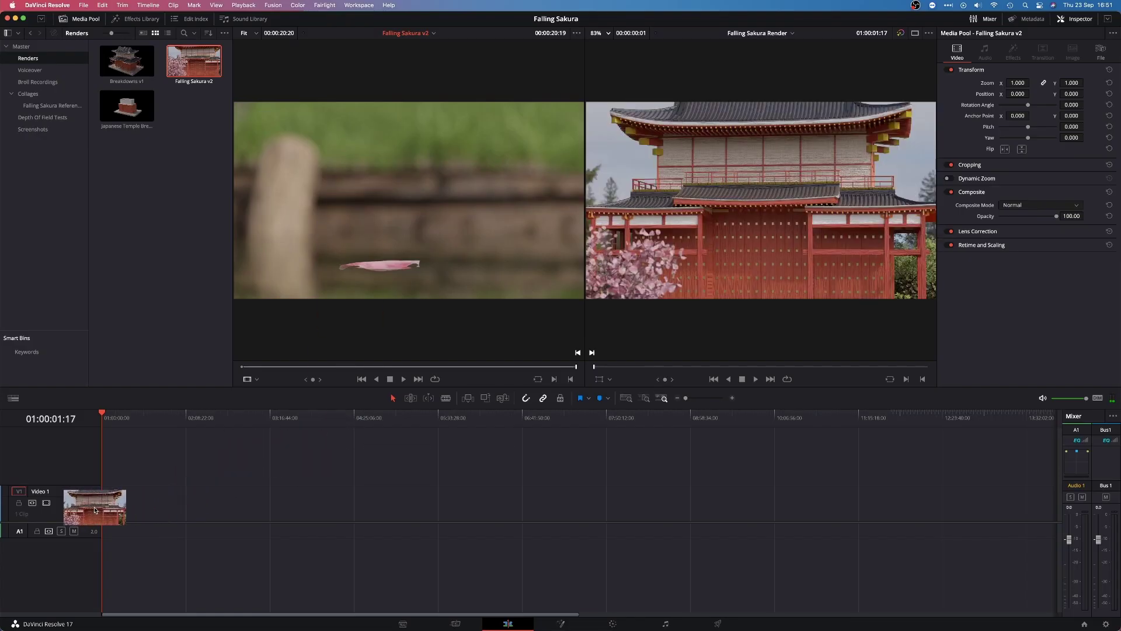
key("shift+z")
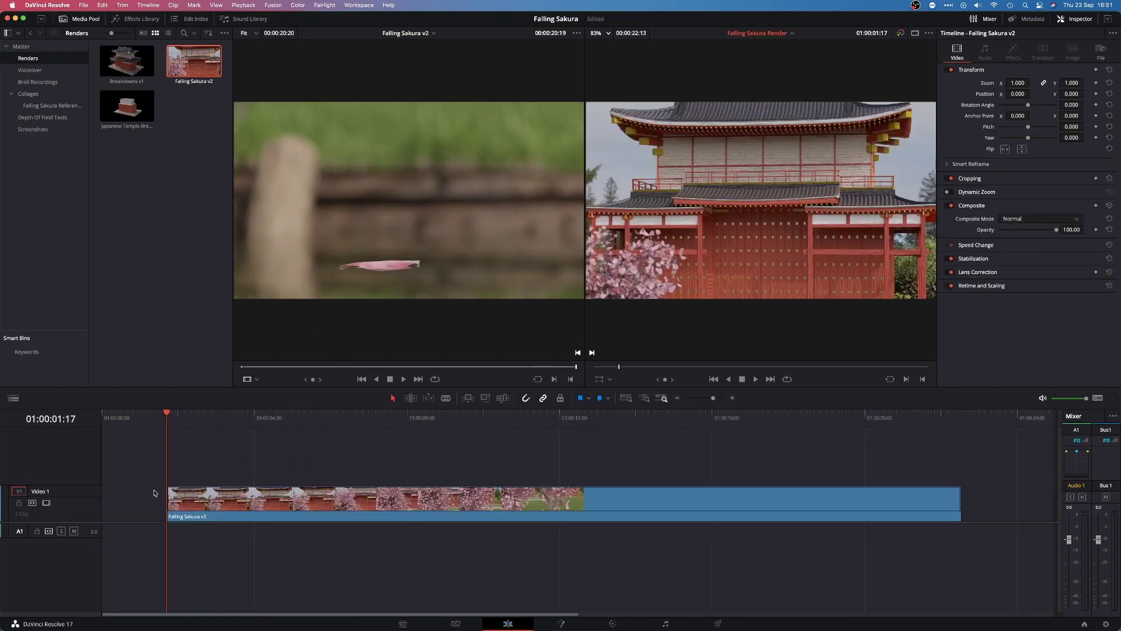
left_click(116, 505)
key("BackSpace")
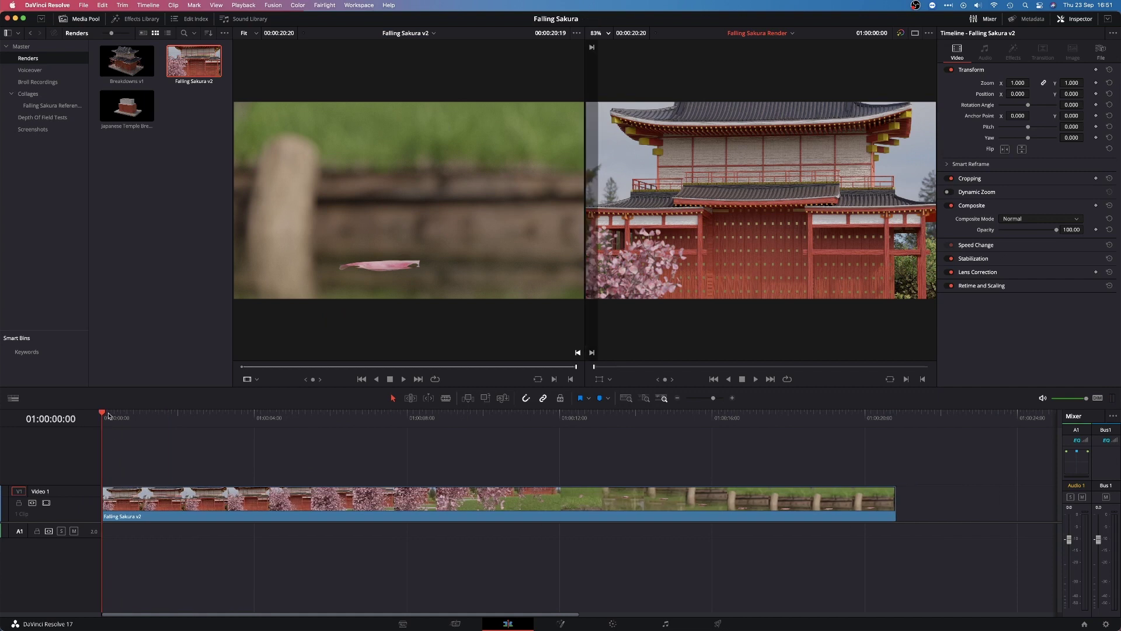
left_click_drag(104, 443, 902, 475)
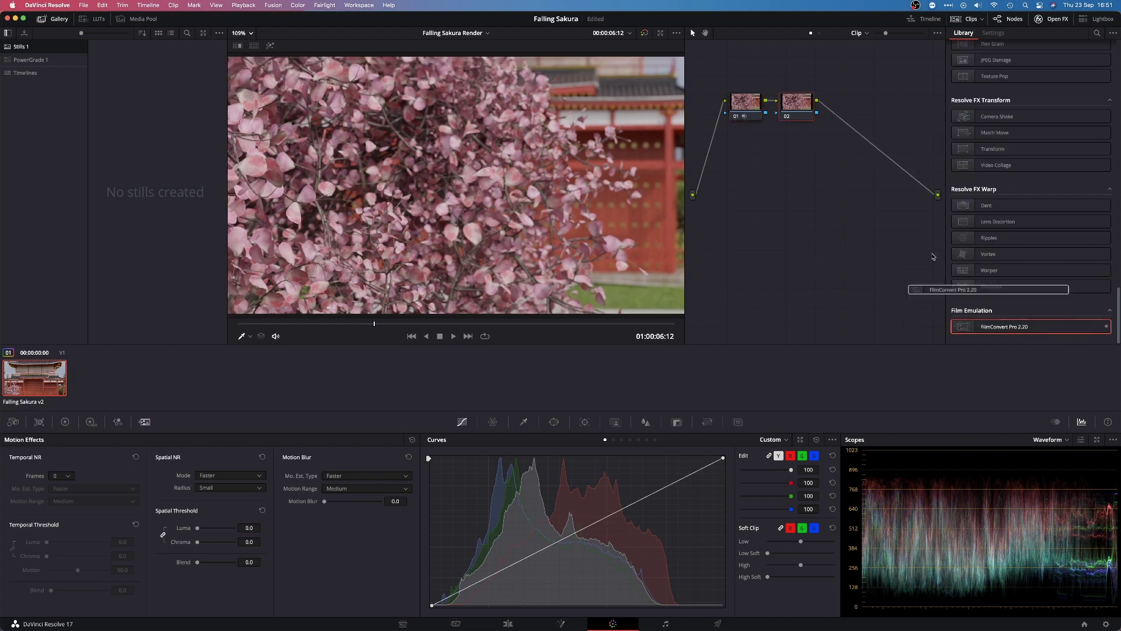
left_click_drag(806, 107, 805, 108)
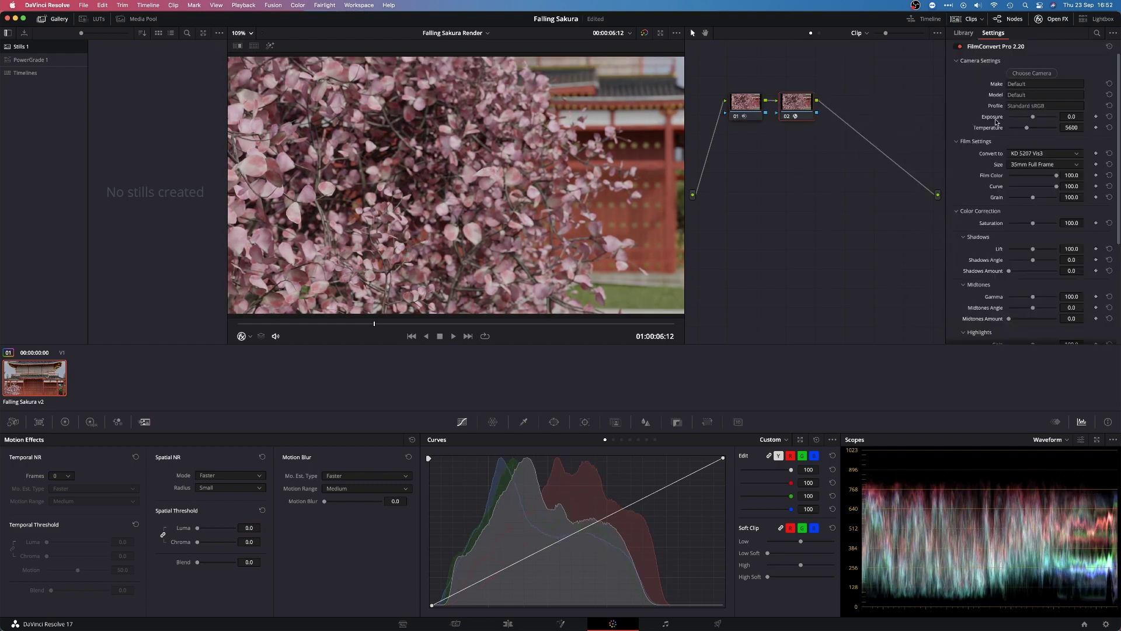